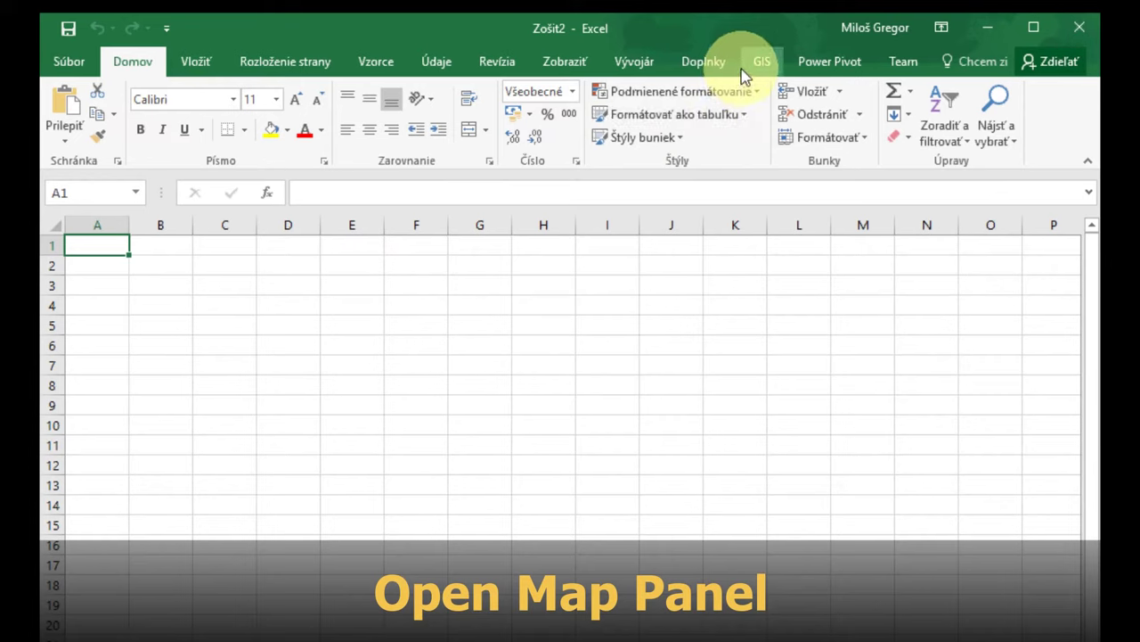
# - Open the GIS add-in's Map and Legend panels and widen the map area
pyautogui.click(761, 64)
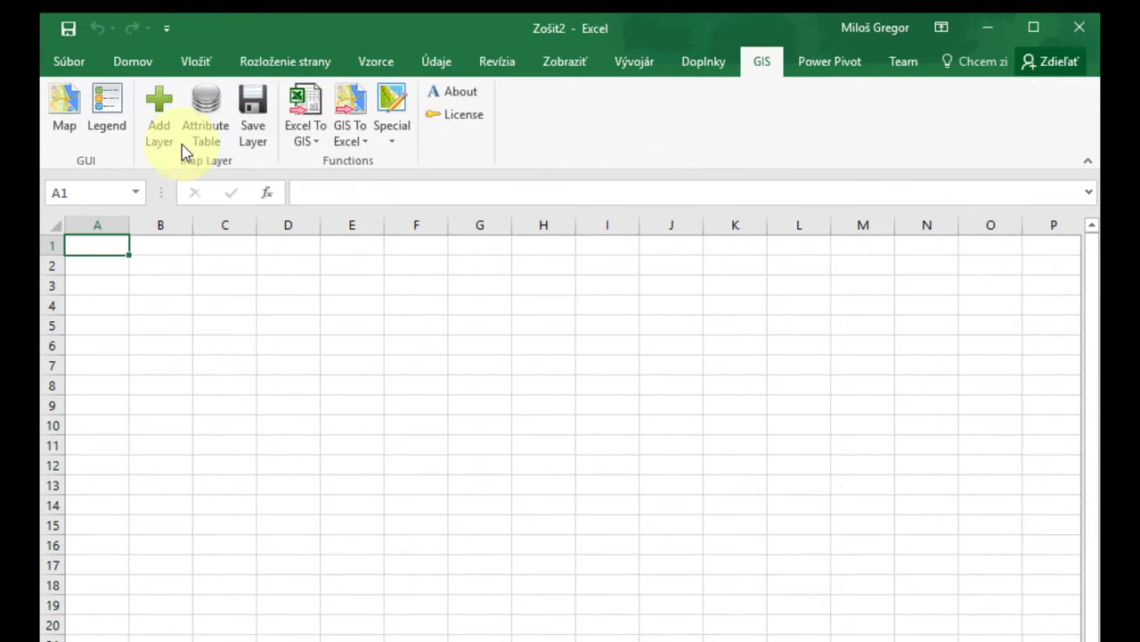
pyautogui.click(63, 141)
pyautogui.click(109, 129)
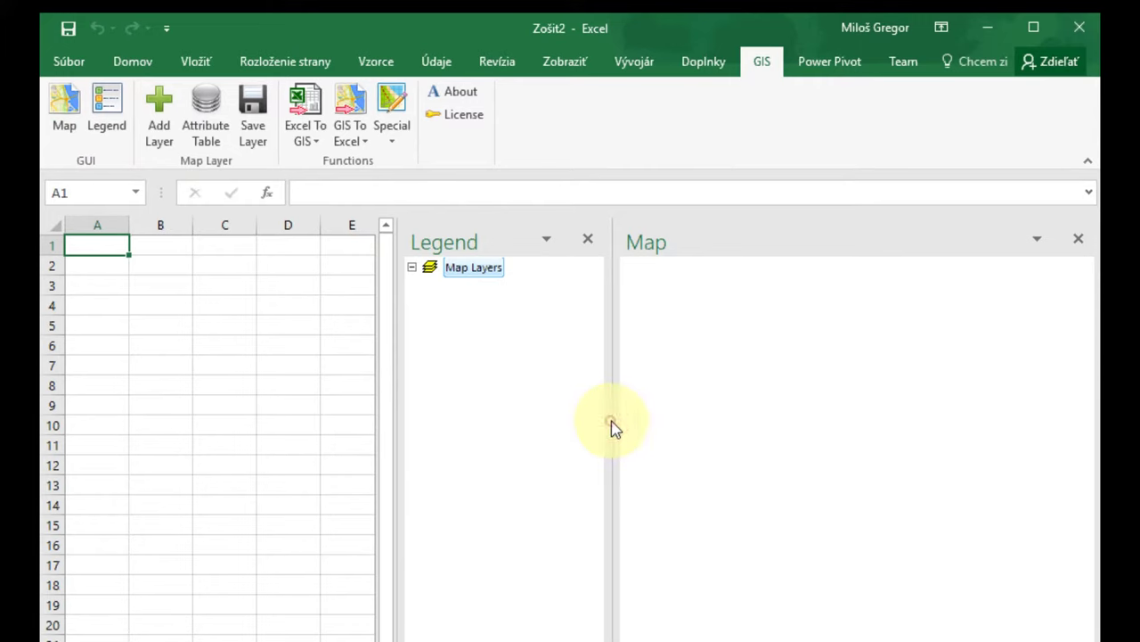
pyautogui.moveTo(615, 419); pyautogui.dragTo(561, 420)
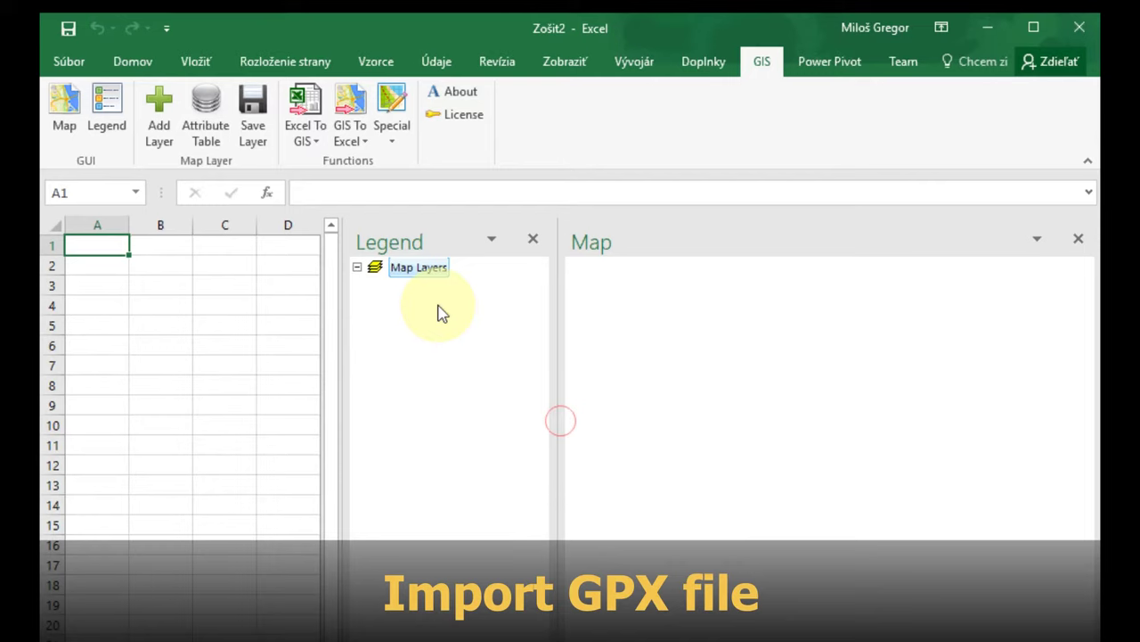
# - Import Trackpoints_1.gpx through Special > Import from GPX
pyautogui.click(390, 124)
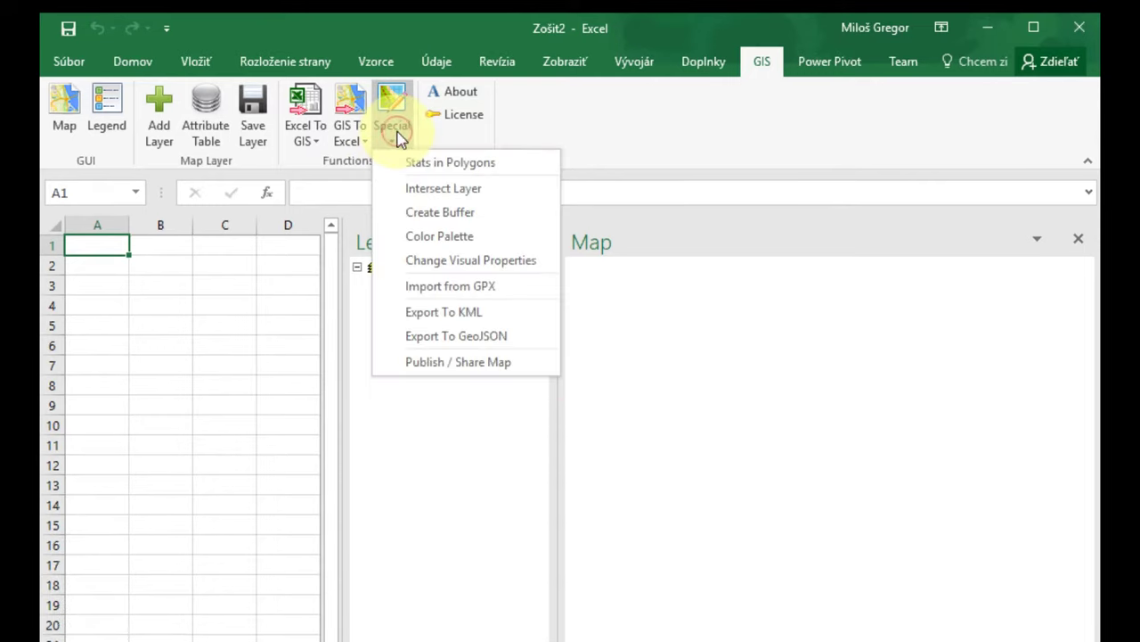
pyautogui.click(450, 286)
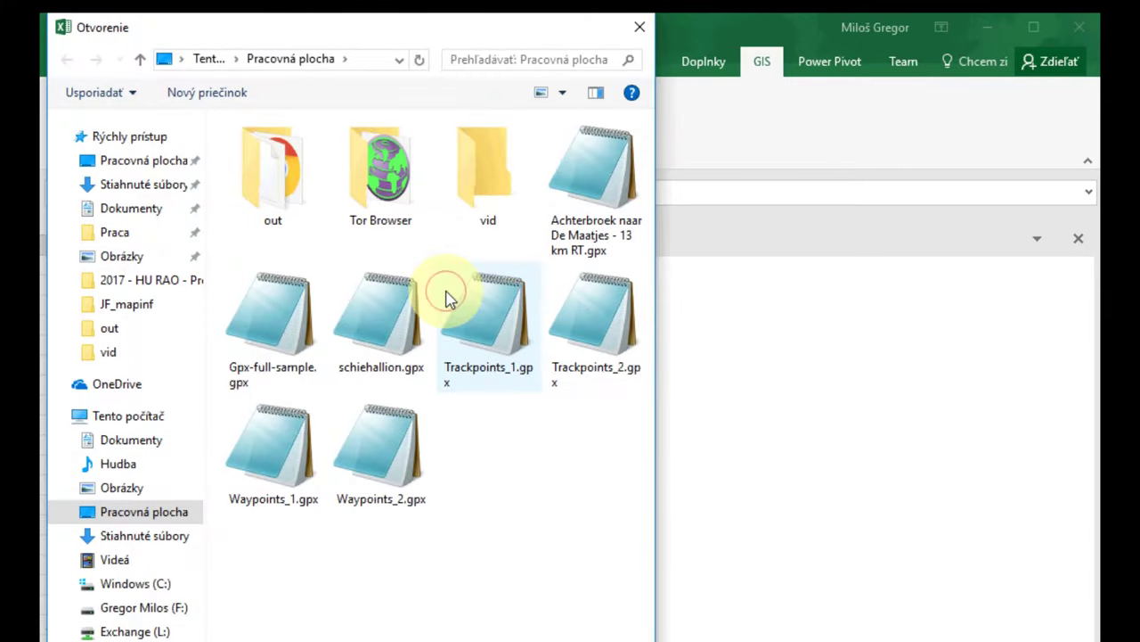
pyautogui.moveTo(272, 325)
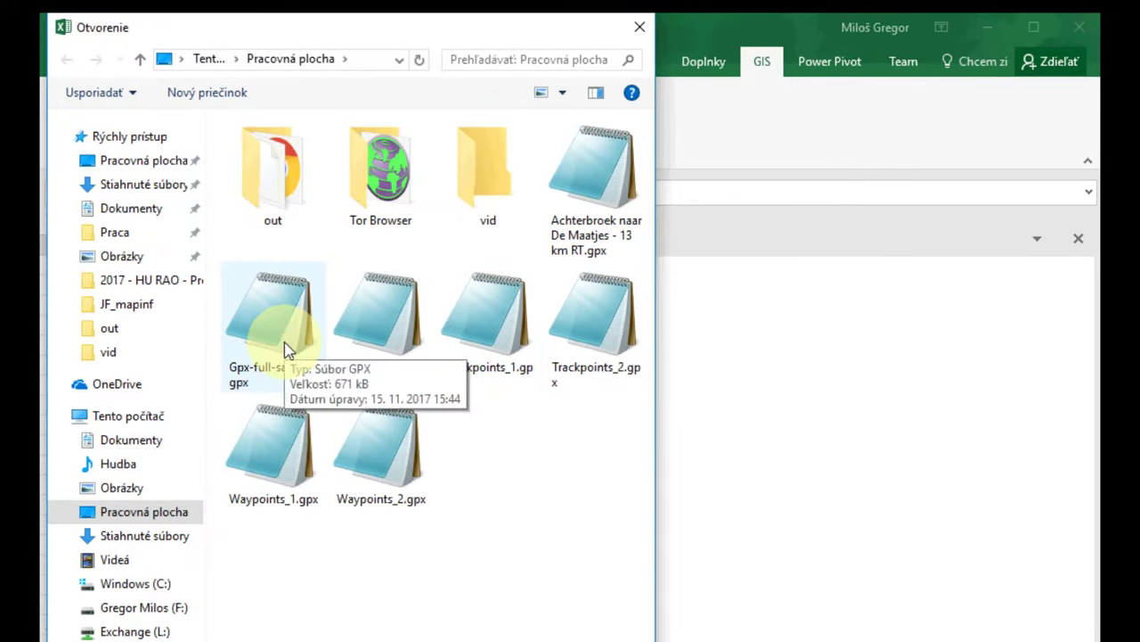
pyautogui.doubleClick(479, 349)
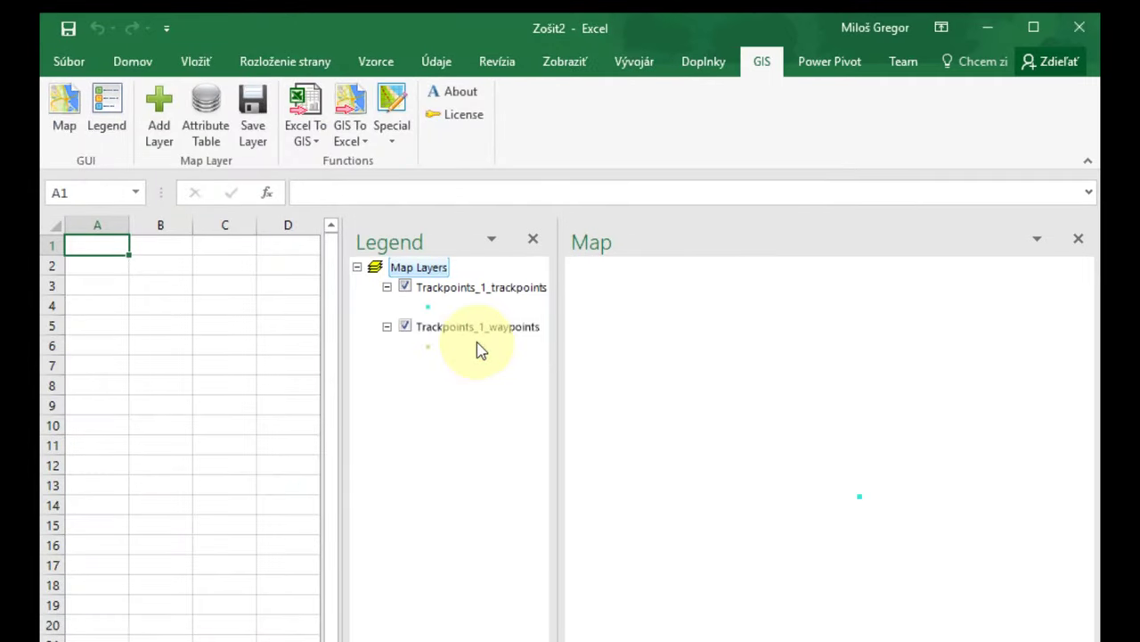
# - Remove the Trackpoints_1_waypoints layer and zoom the map to Trackpoints_1_trackpoints
pyautogui.rightClick(456, 337)
pyautogui.click(461, 341)
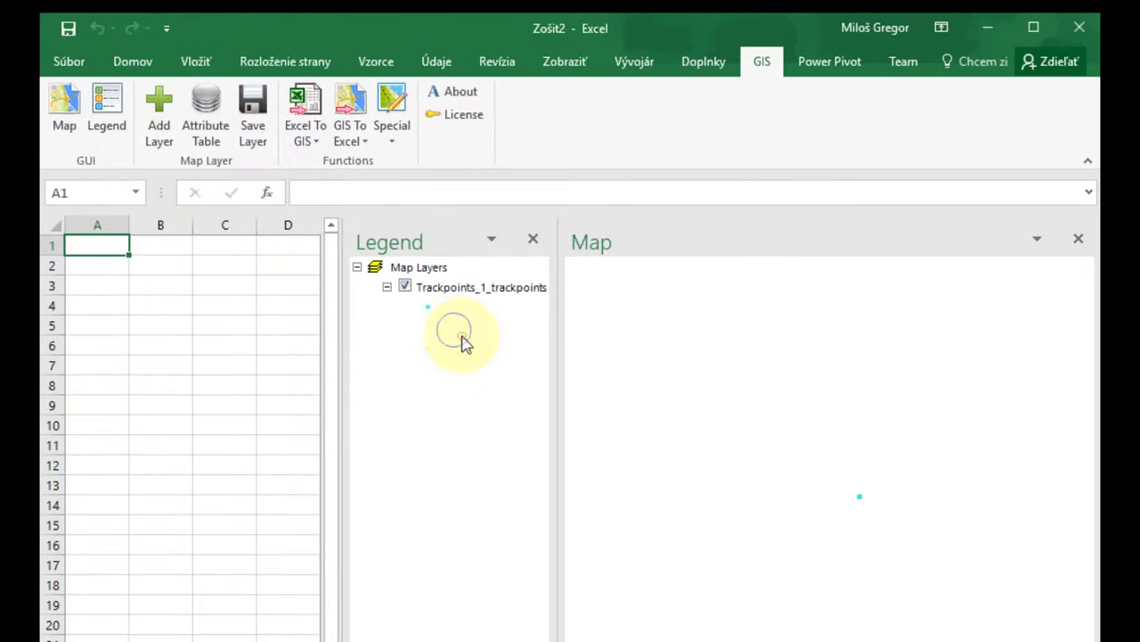
pyautogui.rightClick(451, 300)
pyautogui.click(474, 325)
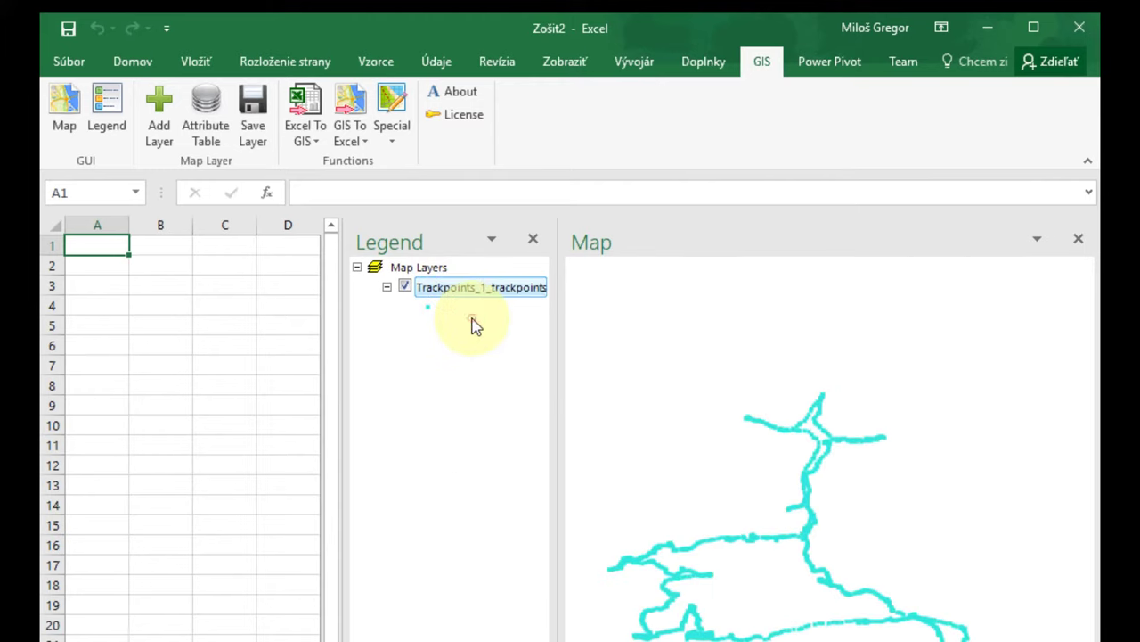
pyautogui.scroll(2, 708, 529)
pyautogui.scroll(2, 748, 427)
pyautogui.scroll(3, 743, 482)
pyautogui.scroll(-2, 746, 482)
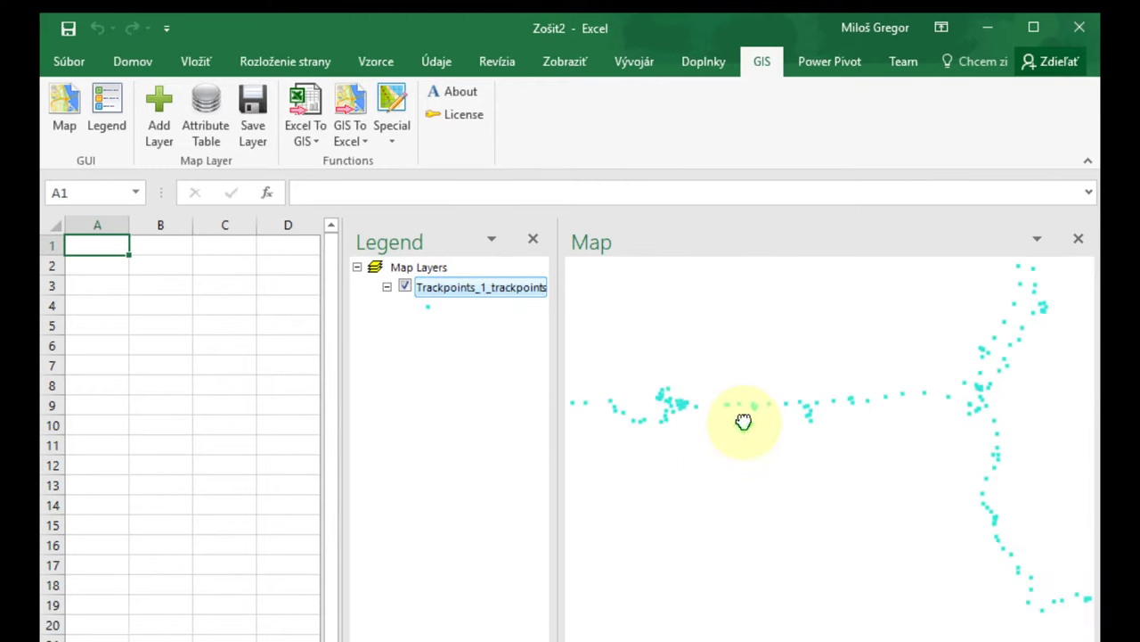
pyautogui.rightClick(692, 357)
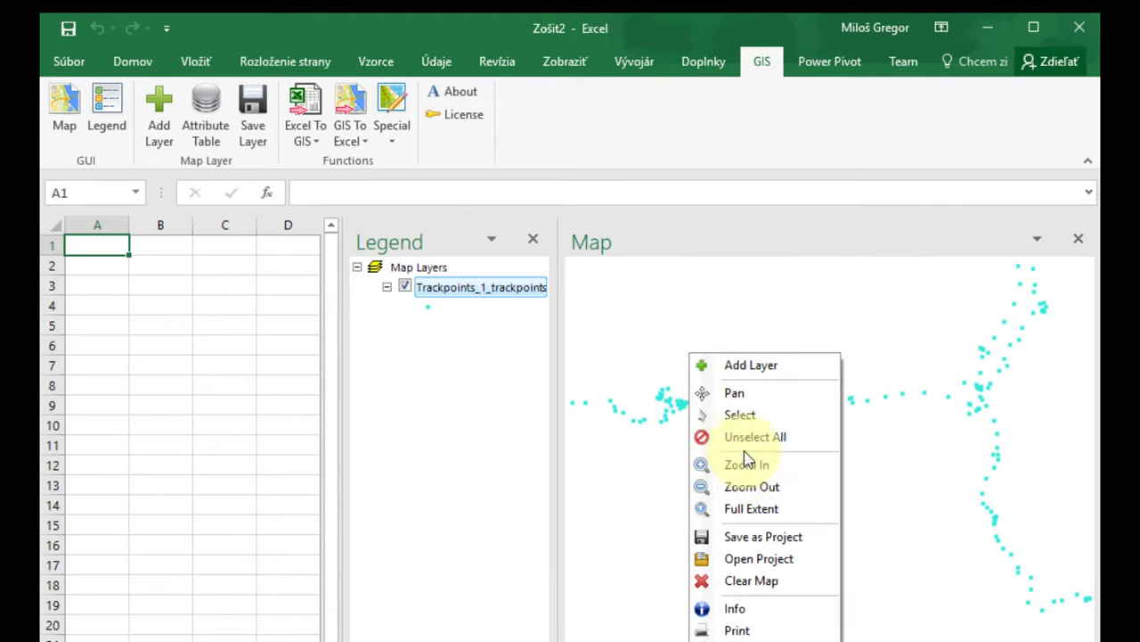
pyautogui.click(760, 600)
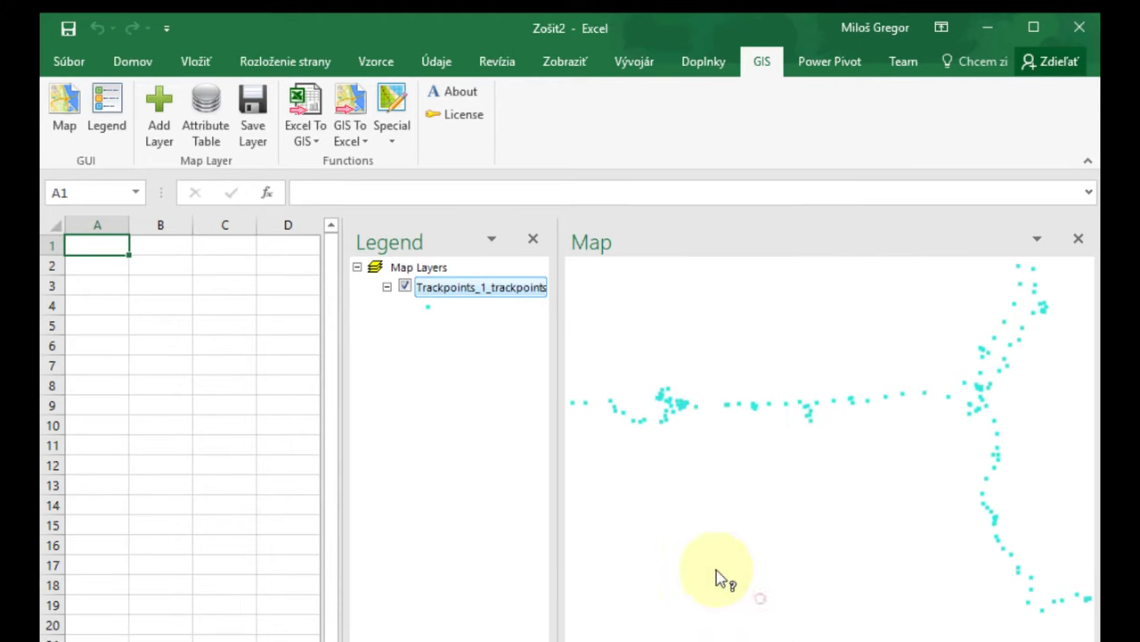
pyautogui.click(679, 414)
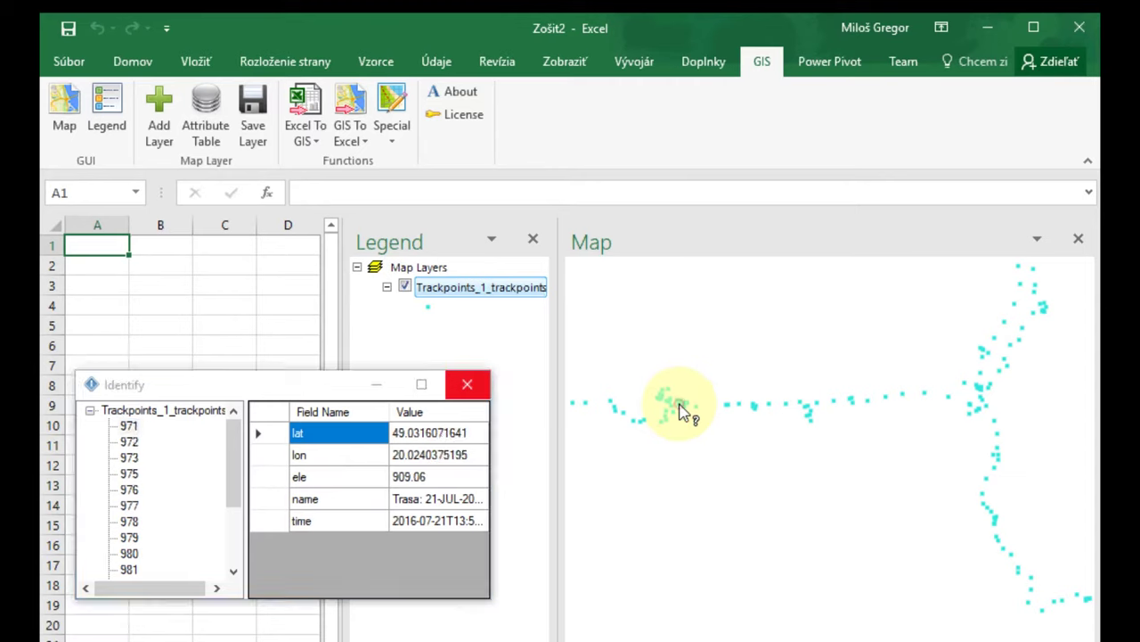
pyautogui.click(140, 475)
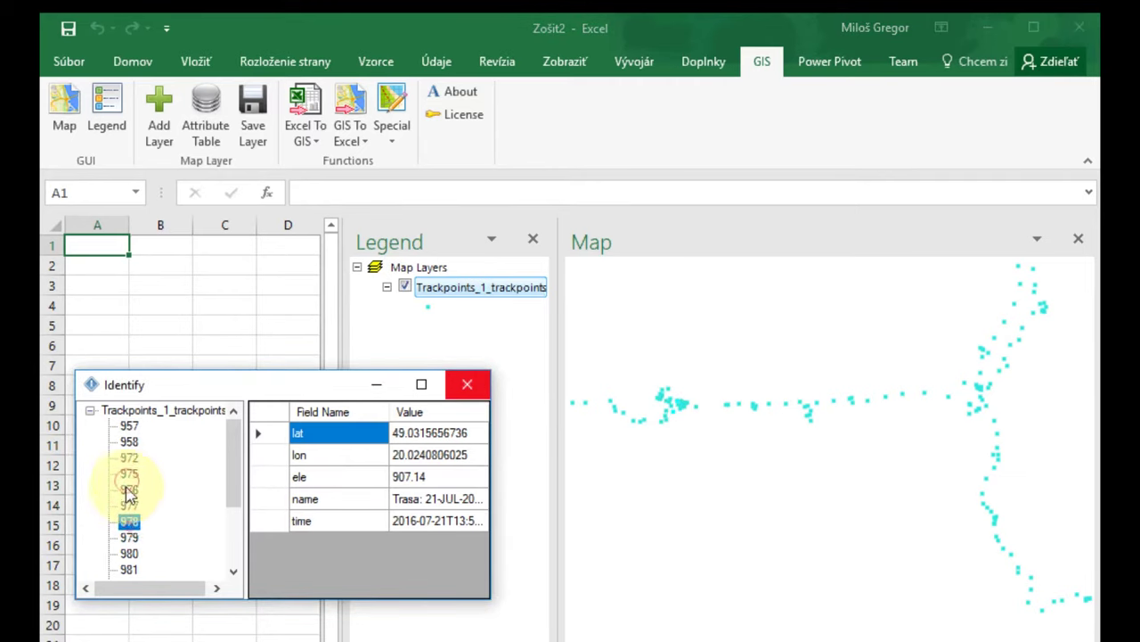
pyautogui.click(467, 384)
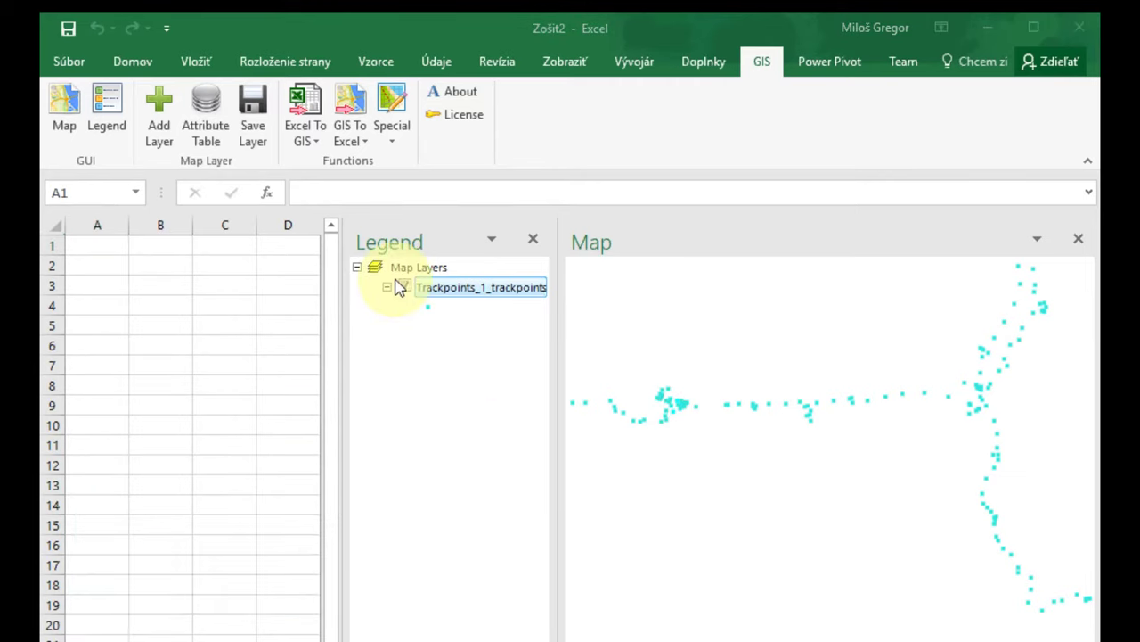
# - Import the waypoints GPX file and remove its Waypoints_1_trackpoints layer
pyautogui.click(389, 141)
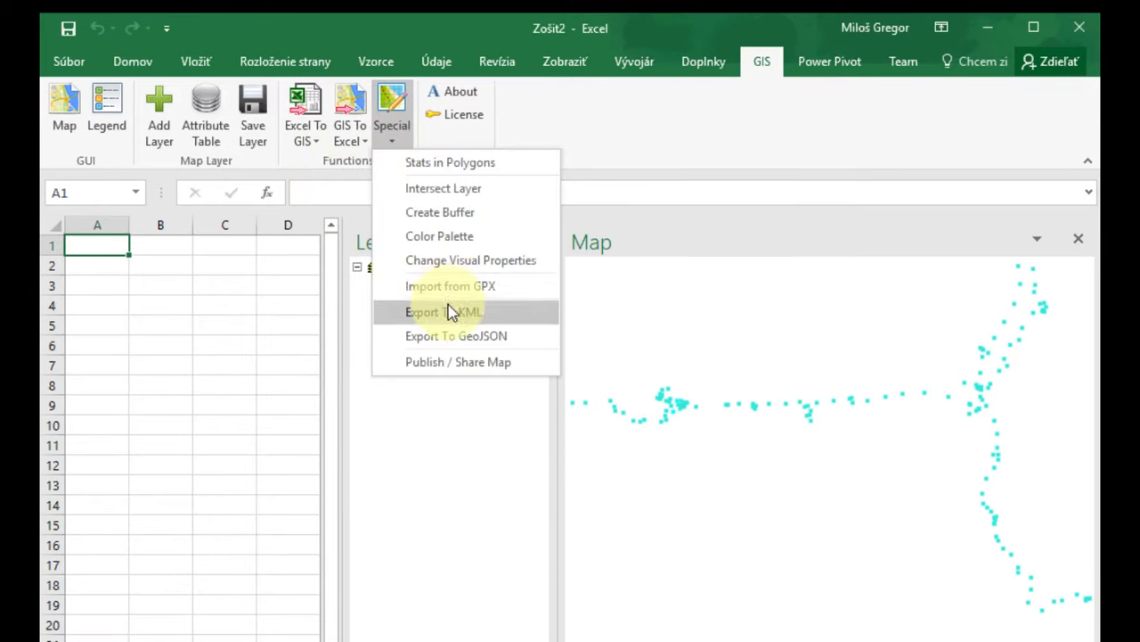
pyautogui.click(442, 286)
pyautogui.doubleClick(468, 321)
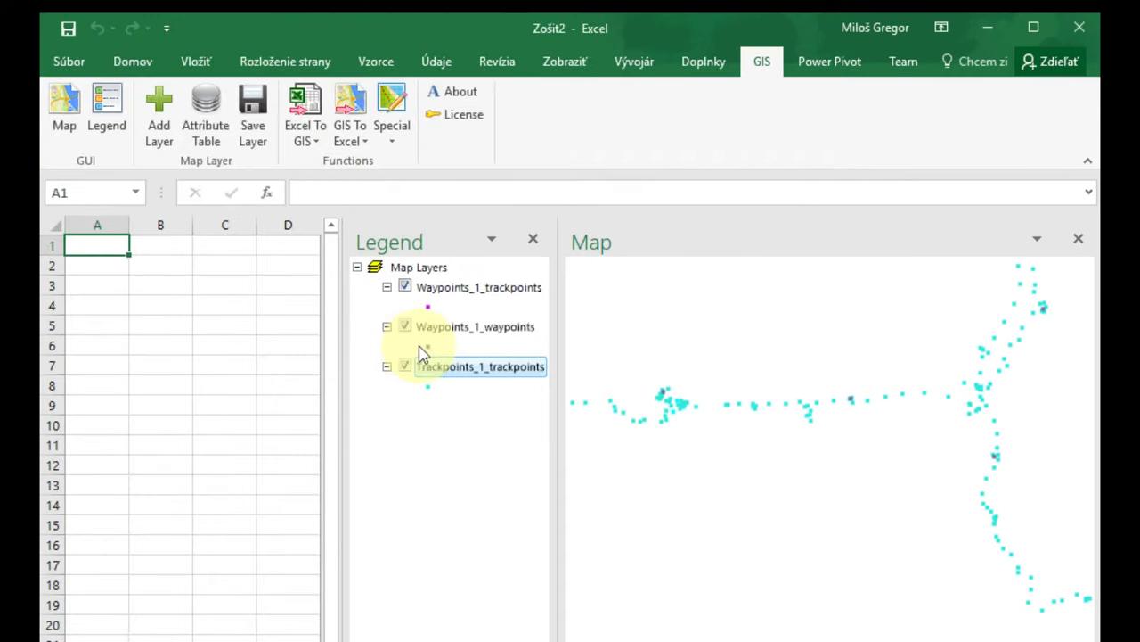
pyautogui.rightClick(431, 372)
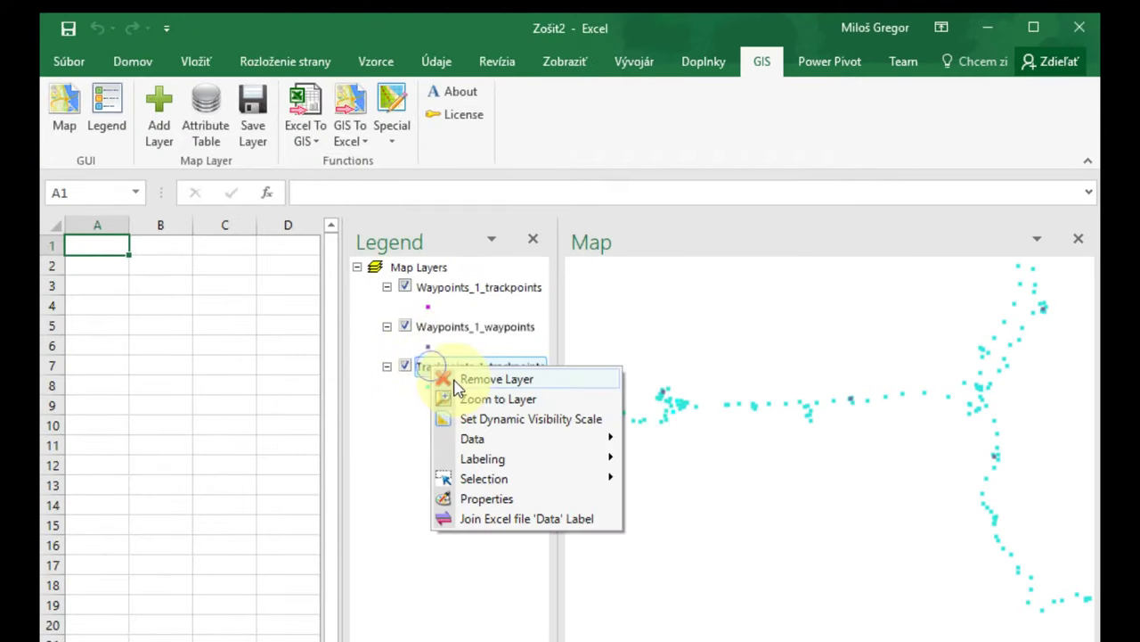
pyautogui.rightClick(441, 287)
pyautogui.click(458, 298)
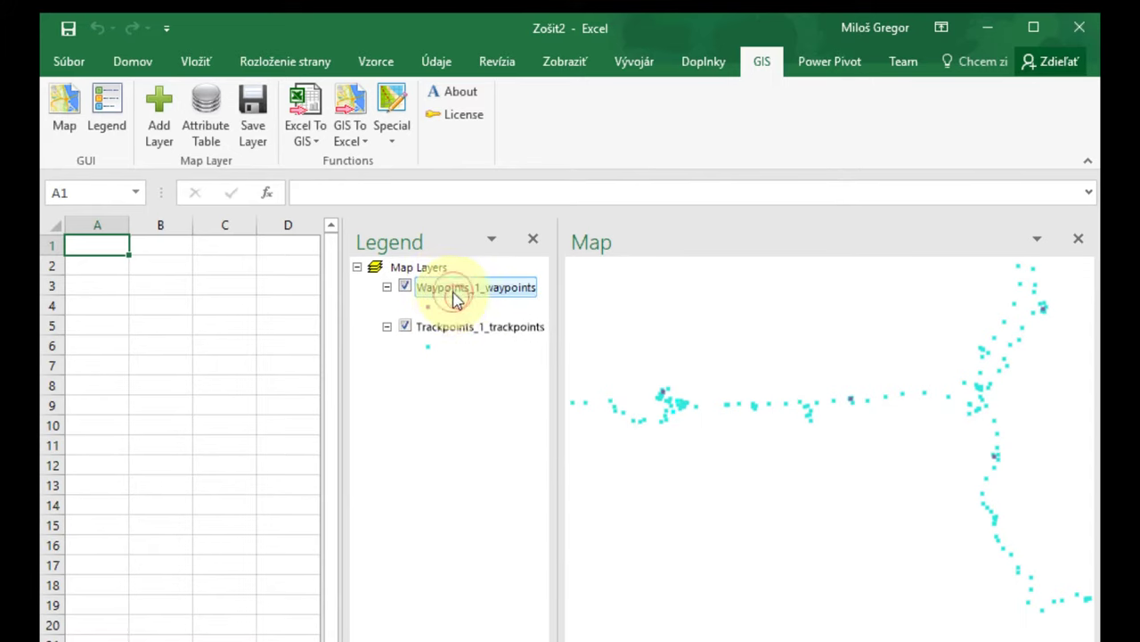
# - Toggle the Trackpoints_1_trackpoints layer's visibility and pan the map to recentre the track
pyautogui.click(406, 331)
pyautogui.click(406, 330)
pyautogui.click(406, 329)
pyautogui.rightClick(635, 317)
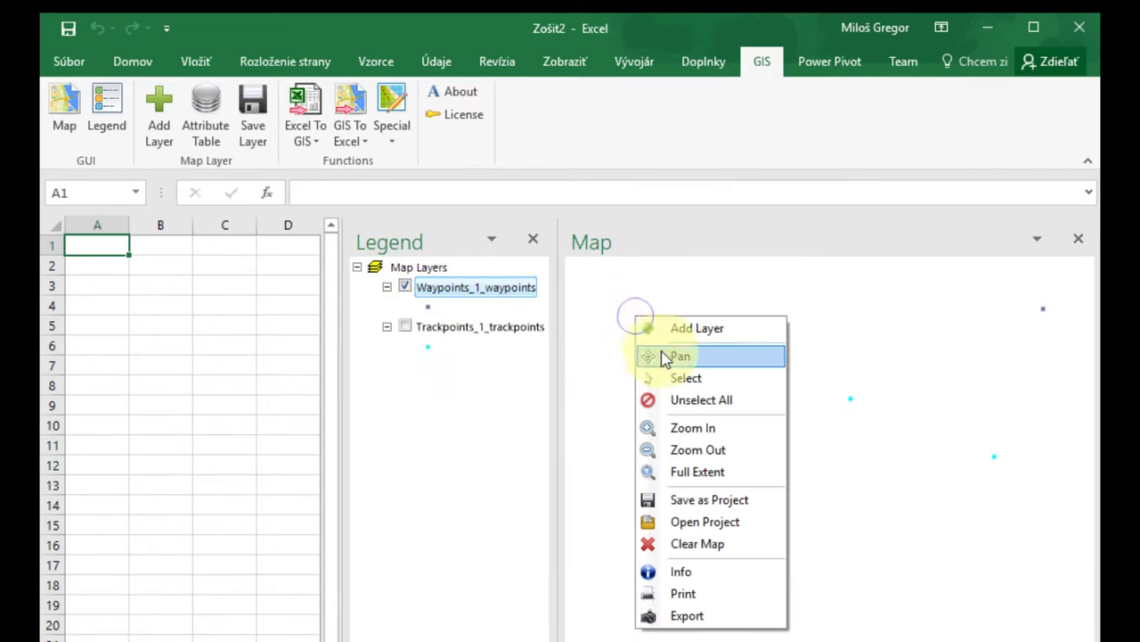
pyautogui.click(664, 355)
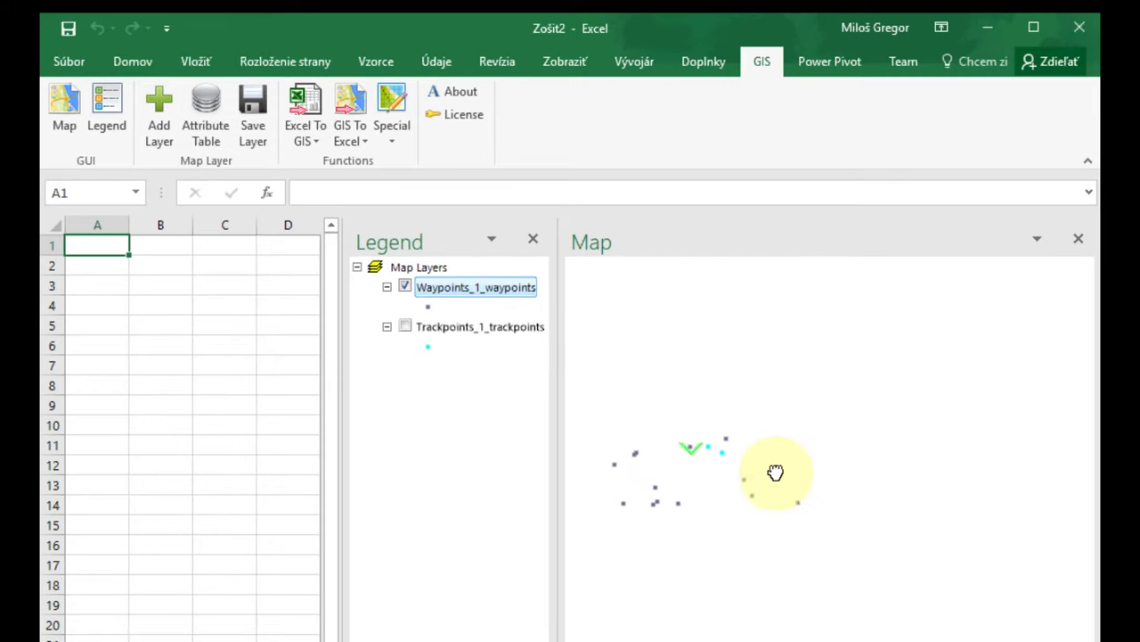
pyautogui.click(406, 327)
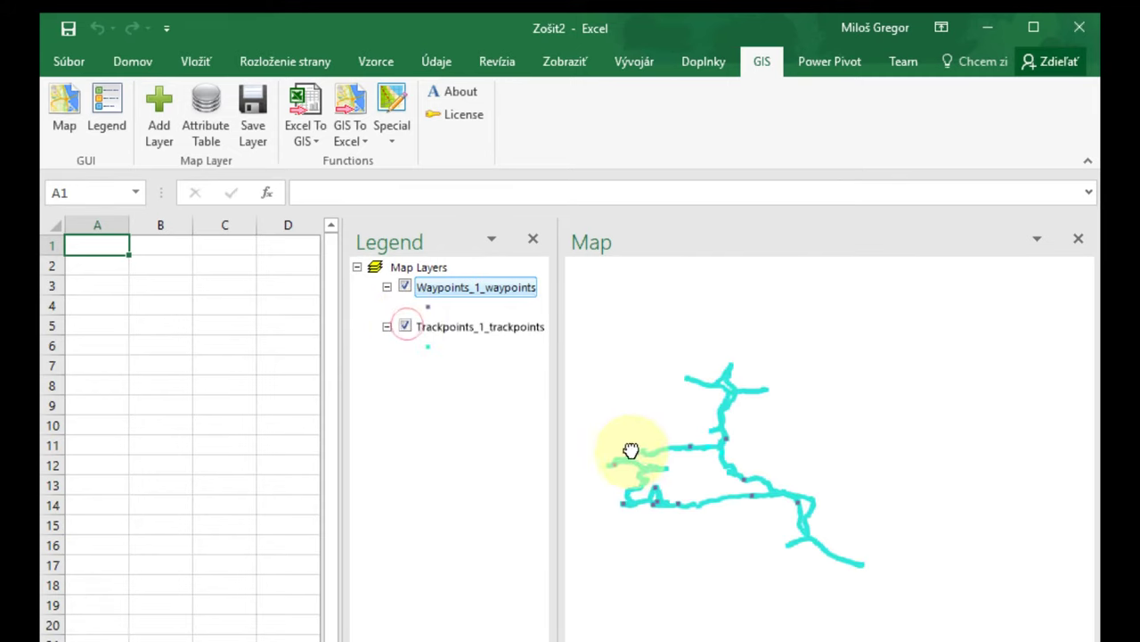
pyautogui.moveTo(631, 450); pyautogui.dragTo(732, 502)
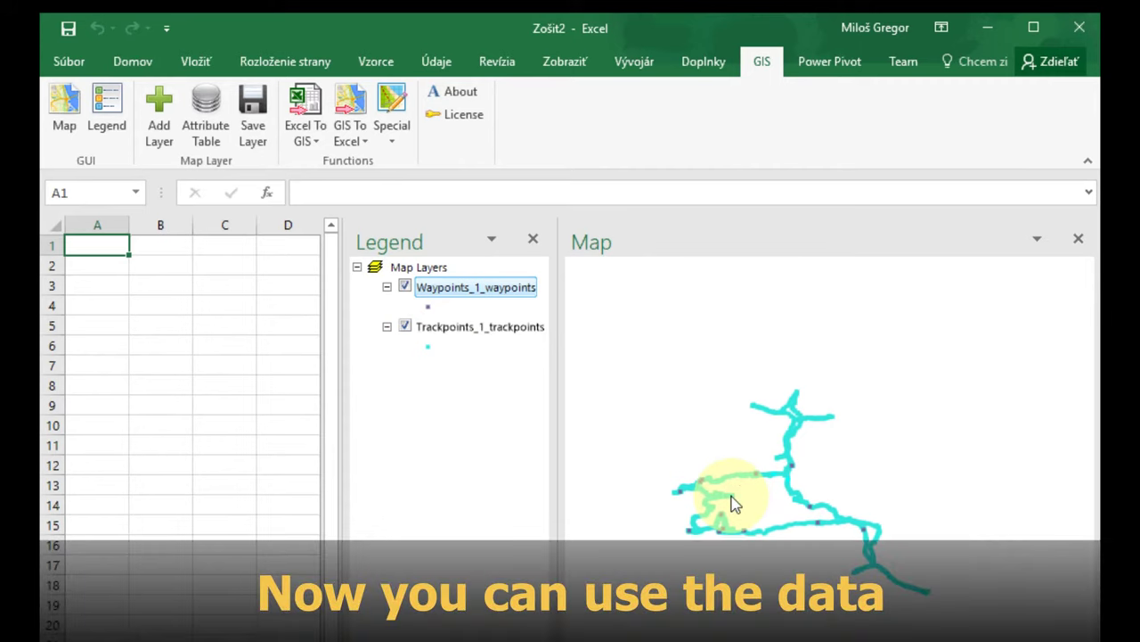
# - Export Trackpoints_1_trackpoints data including Point$GeoJSON and paste it at cell A1
pyautogui.click(361, 138)
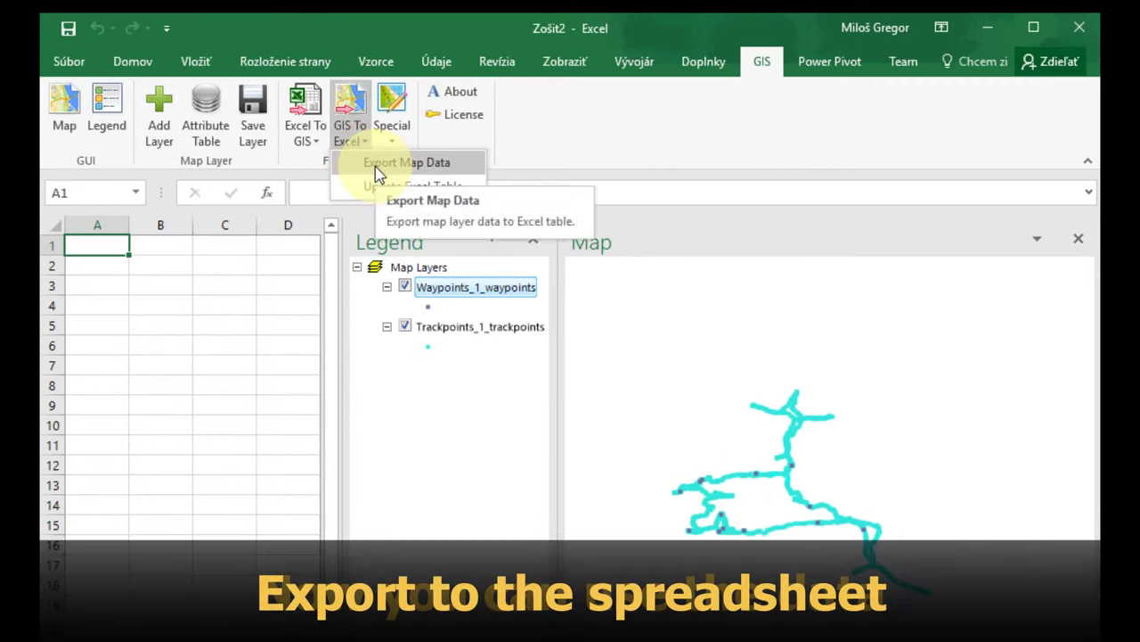
pyautogui.click(376, 163)
pyautogui.click(668, 232)
pyautogui.click(668, 250)
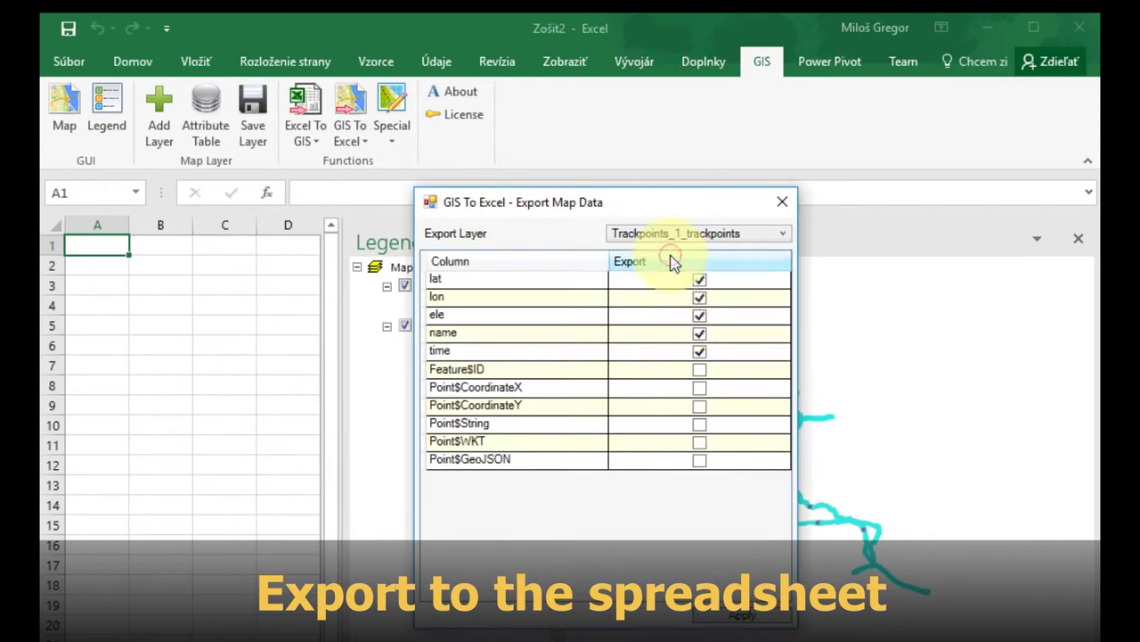
pyautogui.click(667, 464)
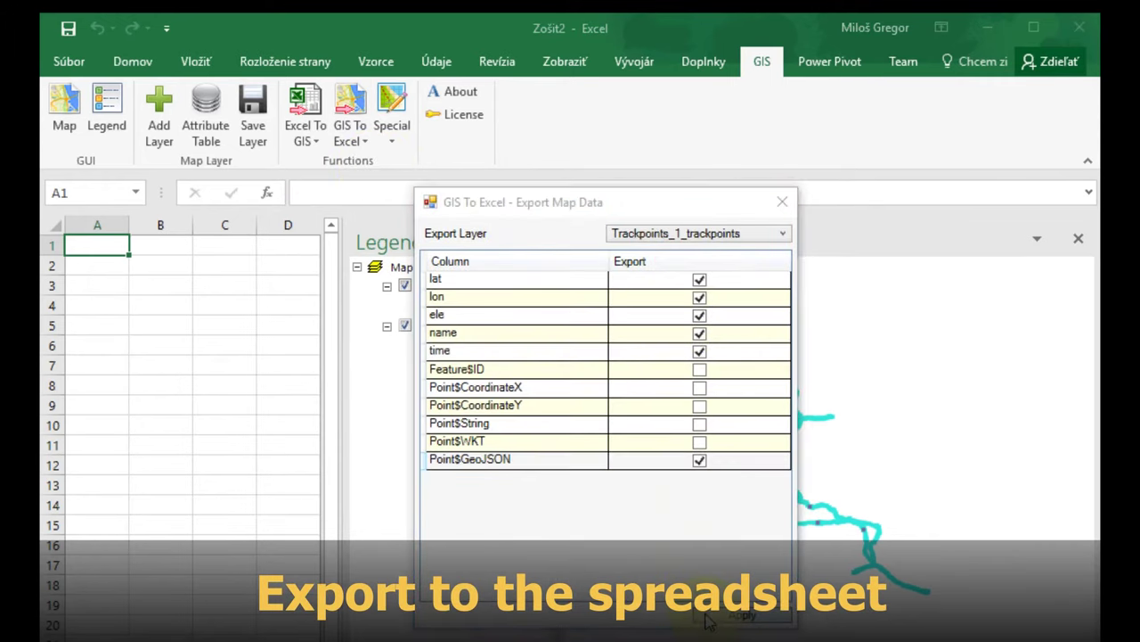
pyautogui.click(684, 486)
pyautogui.click(783, 201)
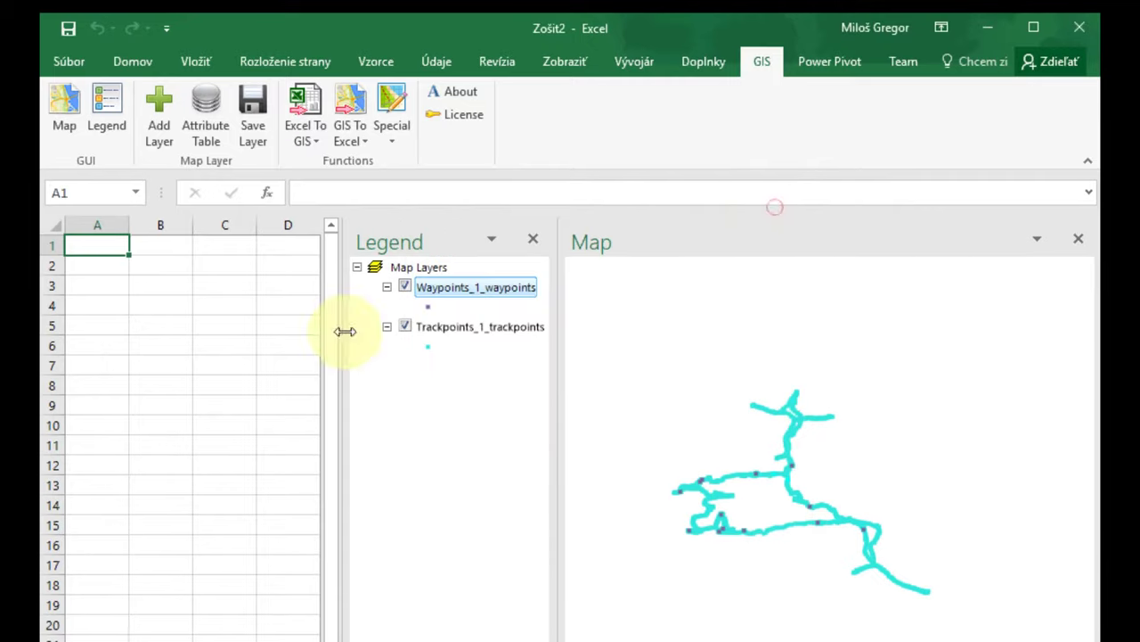
pyautogui.click(101, 244)
pyautogui.hotkey('ctrl', 'v')
# - Close the Legend and browse the pasted trackpoint table down to its last row
pyautogui.click(537, 239)
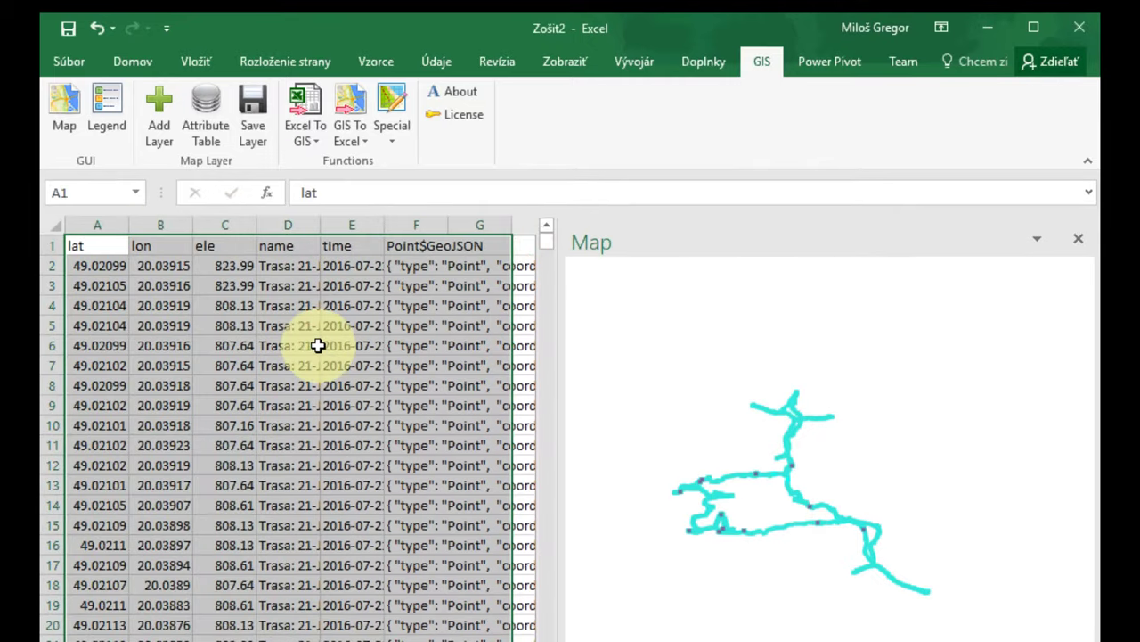
pyautogui.click(308, 345)
pyautogui.keyDown('ctrl'); pyautogui.scroll(-2, 287, 344); pyautogui.keyUp('ctrl')
pyautogui.scroll(-16, 281, 357)
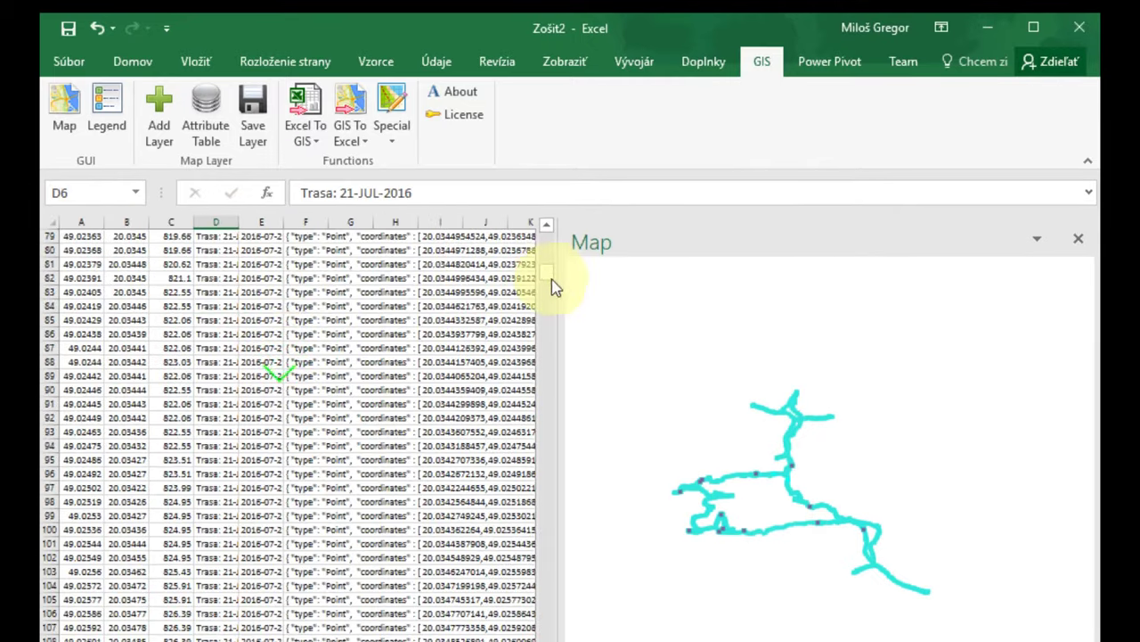
pyautogui.moveTo(548, 283); pyautogui.dragTo(548, 623)
pyautogui.hotkey('ctrl', 'Down')
pyautogui.press('Right')
pyautogui.press('Right')
pyautogui.press('Right')
pyautogui.press('Right')
pyautogui.press('Right')
pyautogui.press('Right')
pyautogui.press('Right')
pyautogui.hotkey('ctrl', 'Home')
pyautogui.click(125, 333)
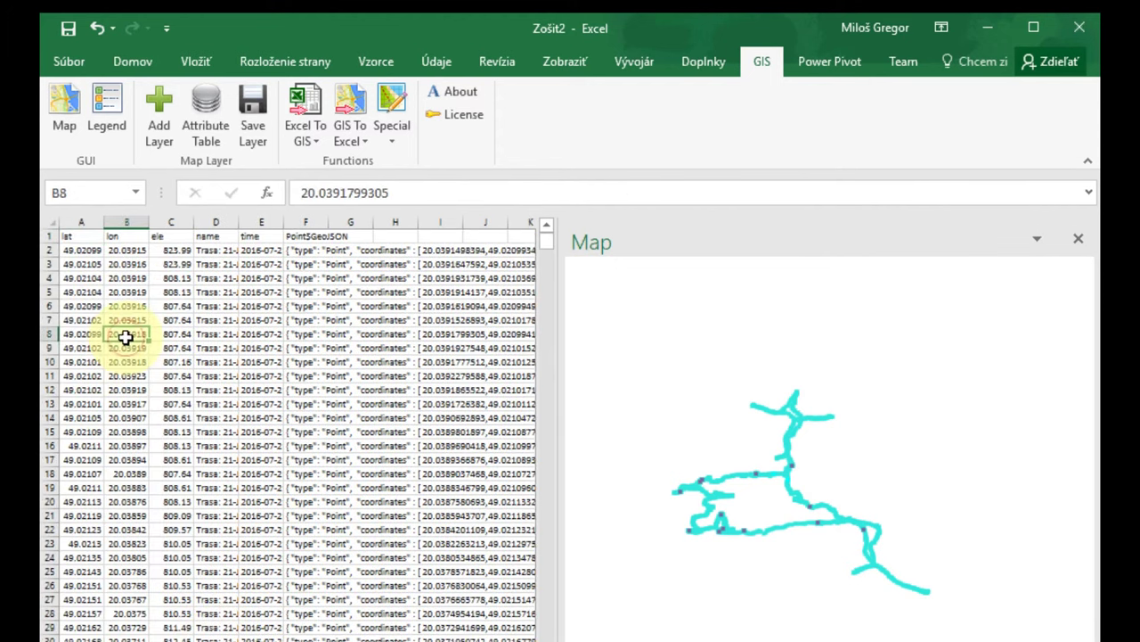
# - Reopen the Legend and save the Trackpoints_1_trackpoints layer as a shapefile
pyautogui.click(106, 112)
pyautogui.click(481, 327)
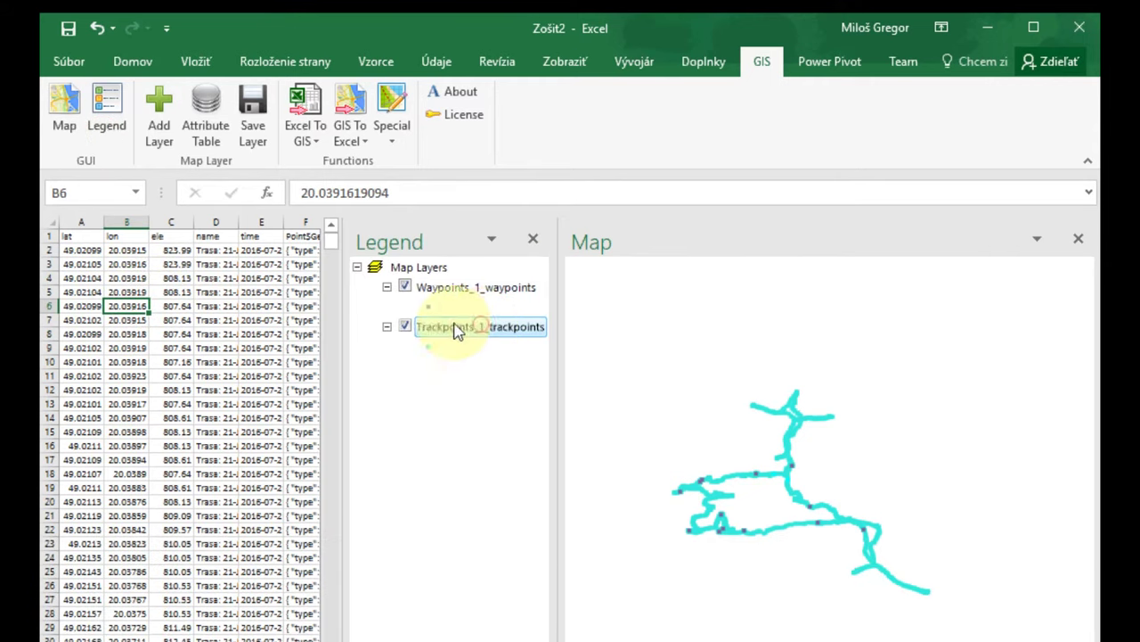
pyautogui.click(253, 121)
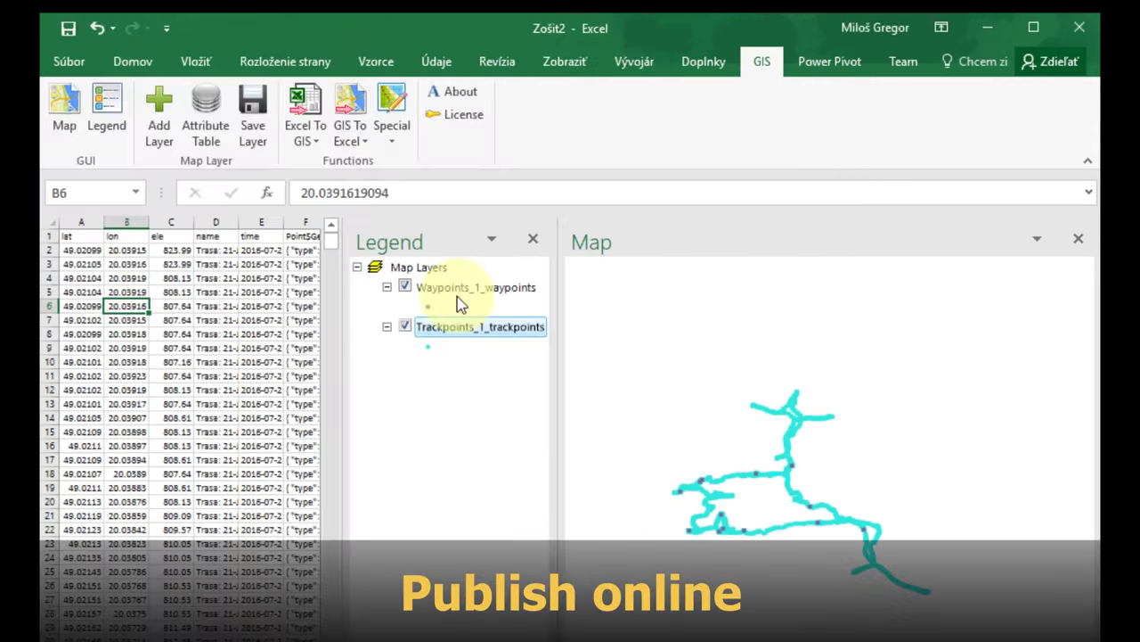
# - Publish the map as HTML with No_Tyle, Esri_WorldImagery and Esri_WorldTopoMap basemaps, then open it
pyautogui.click(392, 124)
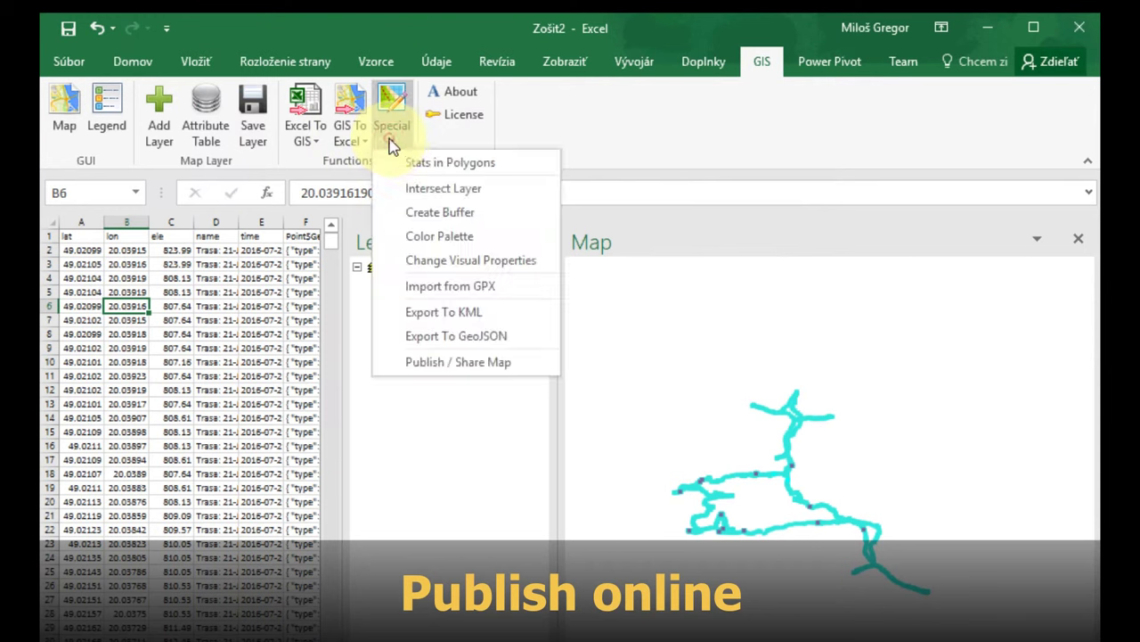
pyautogui.click(434, 362)
pyautogui.click(448, 196)
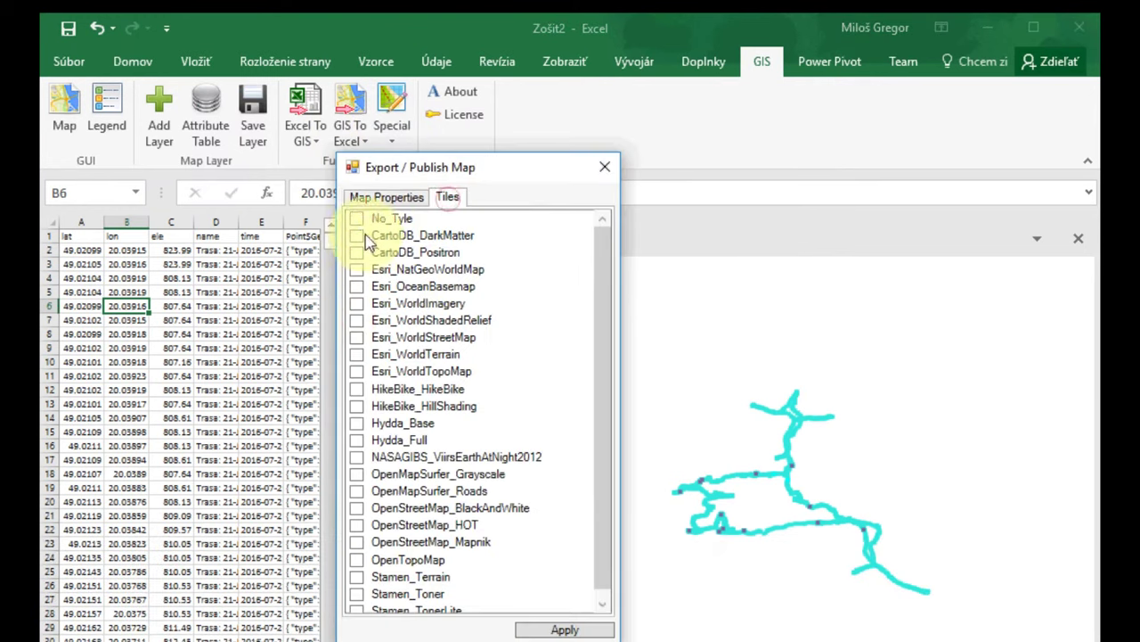
pyautogui.click(356, 303)
pyautogui.click(357, 373)
pyautogui.click(355, 375)
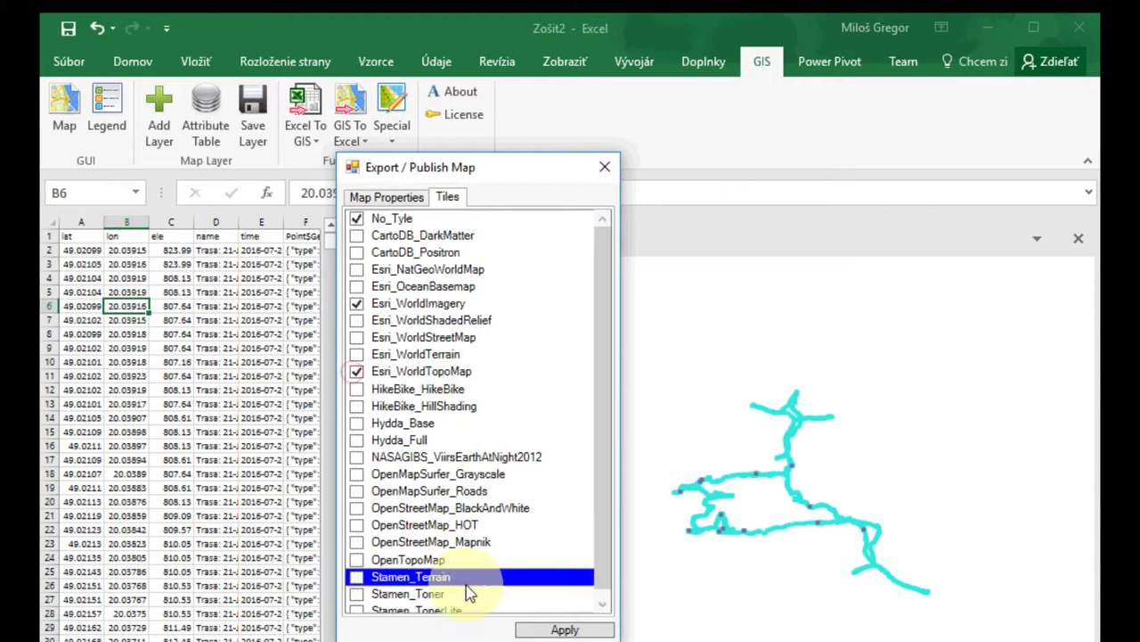
pyautogui.click(565, 629)
pyautogui.press('Return')
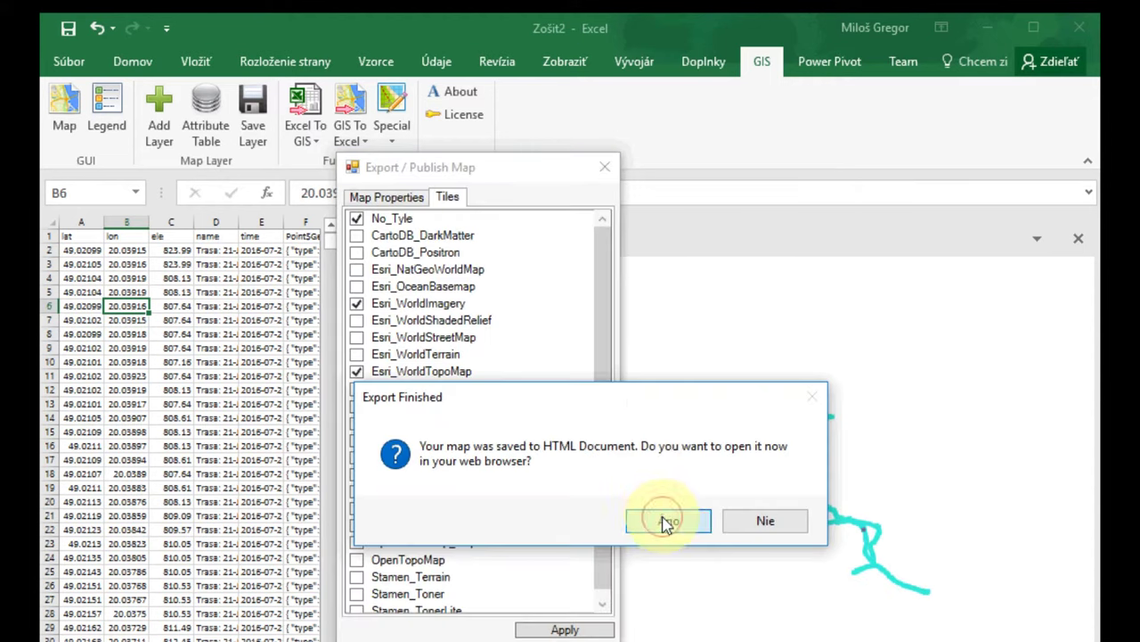
pyautogui.click(666, 523)
# - Switch between satellite and topo basemaps and toggle the trackpoints layer in Map.html
pyautogui.scroll(3, 491, 445)
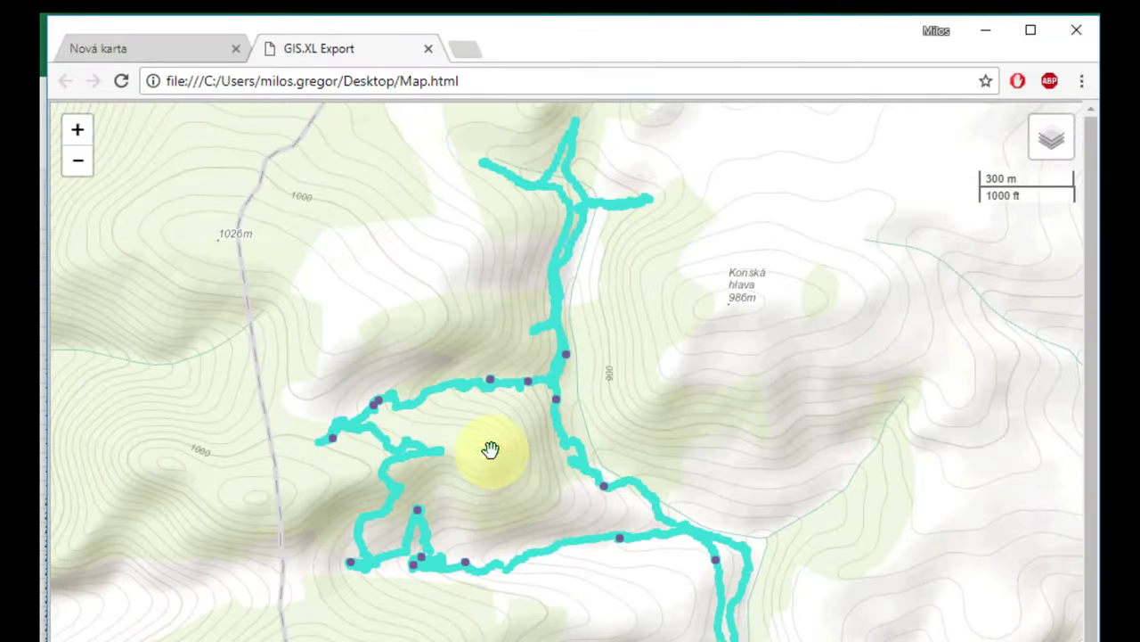
pyautogui.moveTo(1052, 139)
pyautogui.click(954, 152)
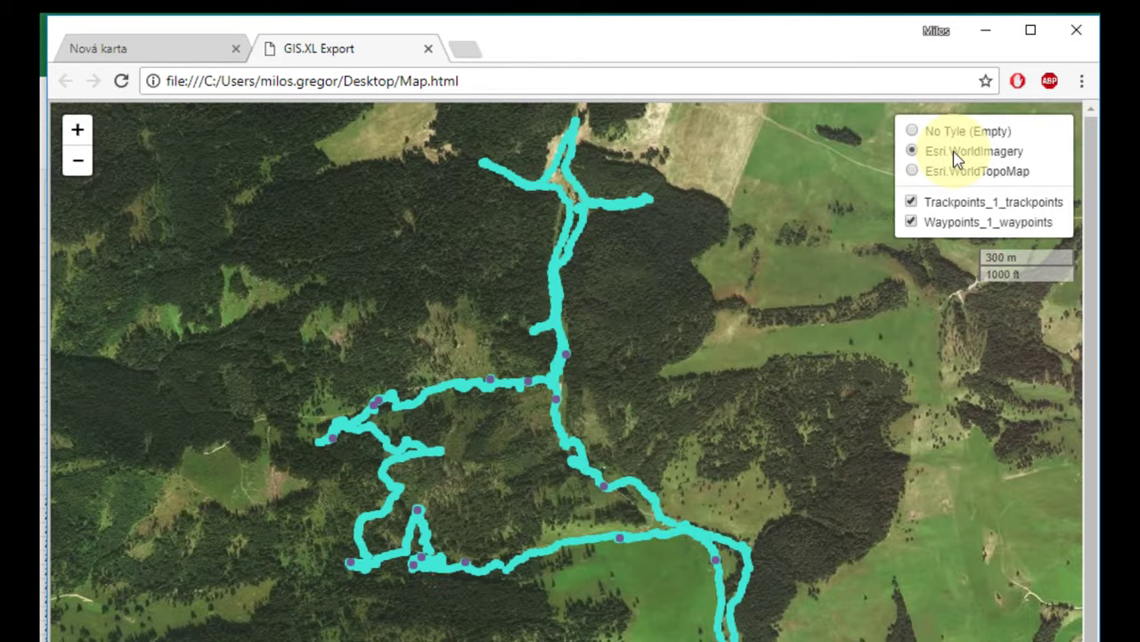
pyautogui.click(926, 170)
pyautogui.click(917, 150)
pyautogui.click(911, 202)
pyautogui.click(911, 203)
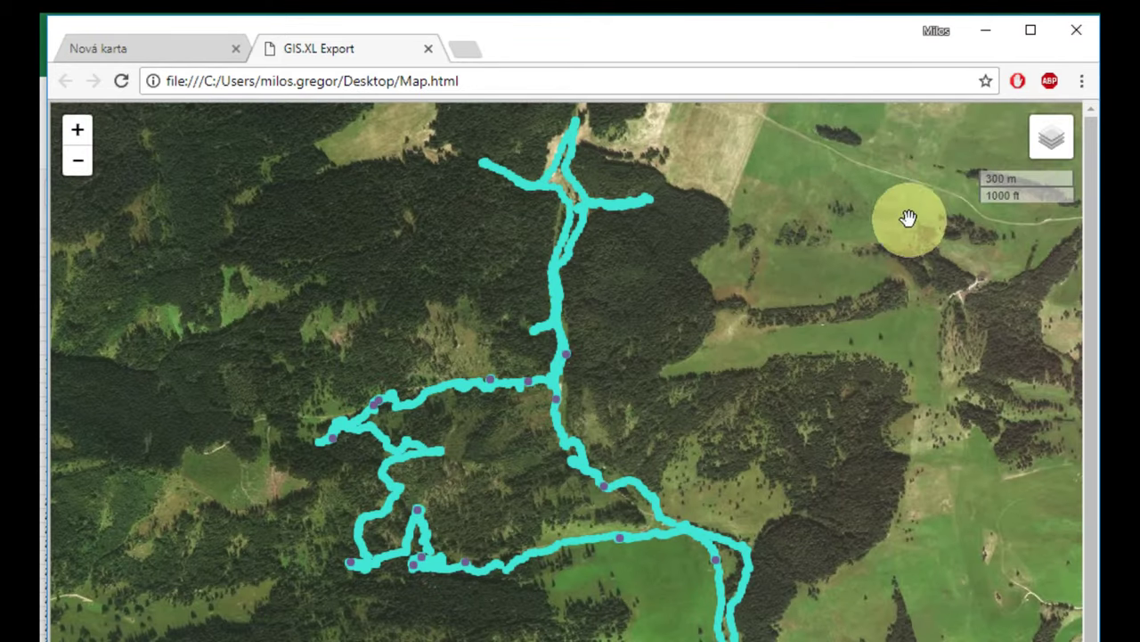
# - Switch to the topographic basemap and zoom and pan along different stretches of the track
pyautogui.scroll(-3, 600, 336)
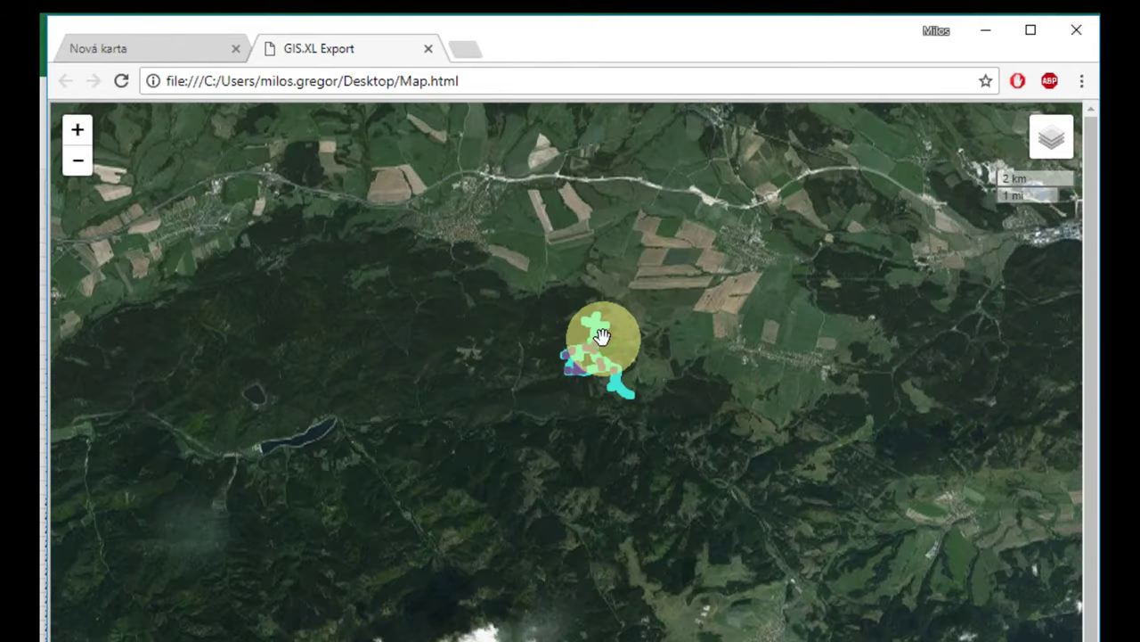
pyautogui.scroll(1, 603, 335)
pyautogui.scroll(1, 616, 363)
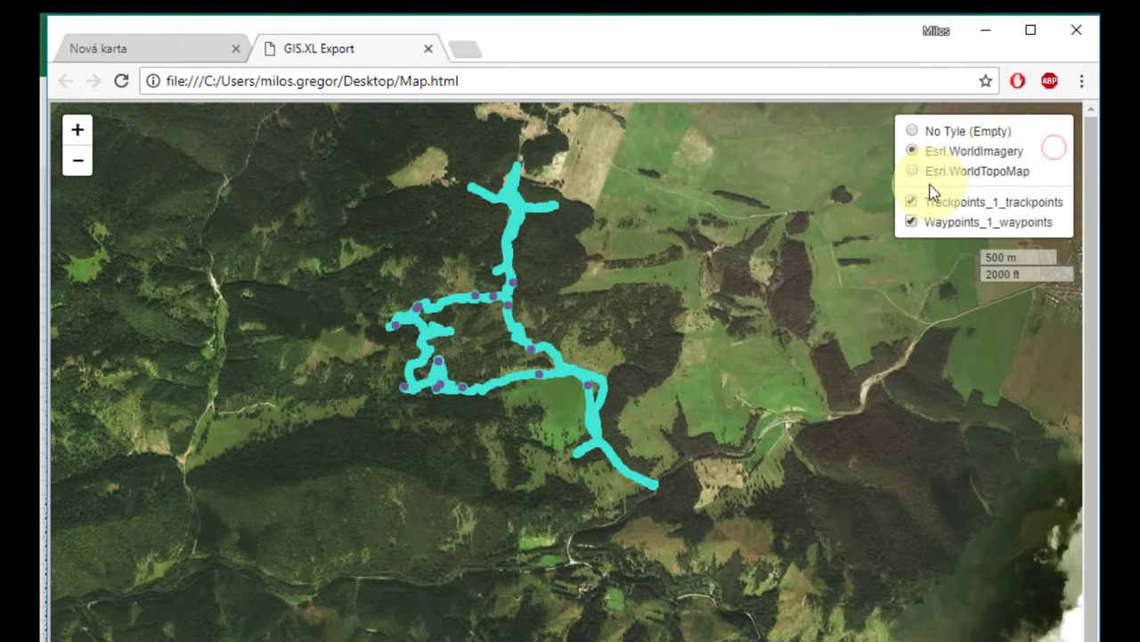
pyautogui.click(931, 171)
pyautogui.scroll(2, 566, 430)
pyautogui.scroll(1, 530, 393)
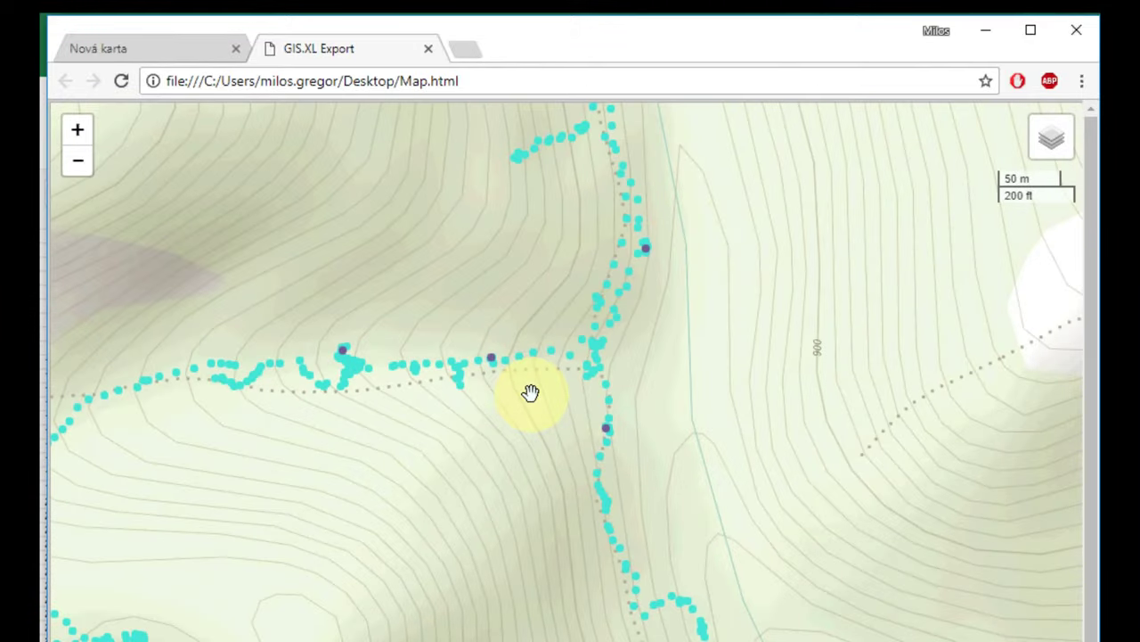
pyautogui.scroll(-1, 530, 393)
pyautogui.moveTo(433, 437)
pyautogui.mouseDown()
pyautogui.moveTo(484, 330)
pyautogui.moveTo(754, 428)
pyautogui.mouseUp()
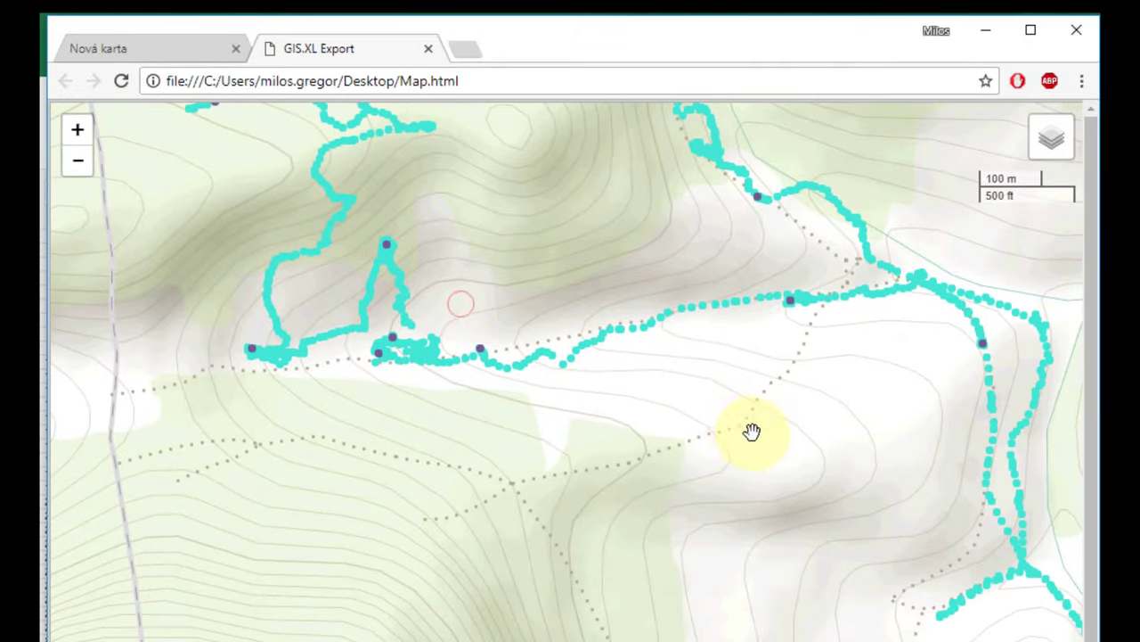
pyautogui.moveTo(393, 472)
pyautogui.mouseDown()
pyautogui.moveTo(389, 190)
pyautogui.moveTo(499, 529)
pyautogui.moveTo(394, 636)
pyautogui.moveTo(797, 291)
pyautogui.mouseUp()
pyautogui.moveTo(743, 351); pyautogui.dragTo(516, 351)
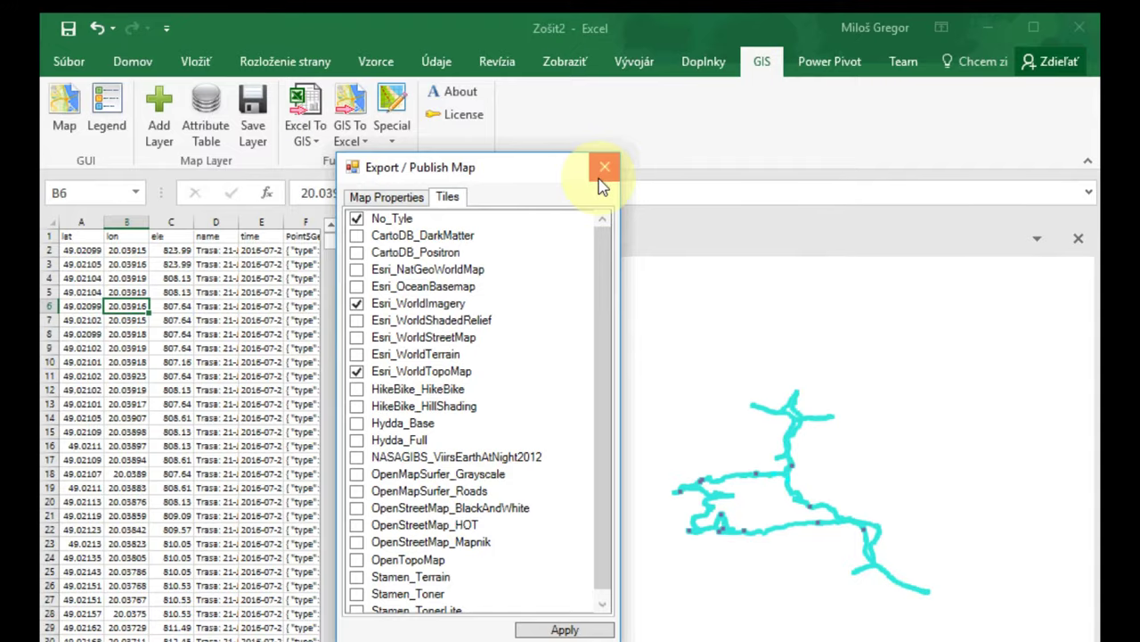
# - Export all map layers to a KML file and accept opening it in Google Earth
pyautogui.click(598, 174)
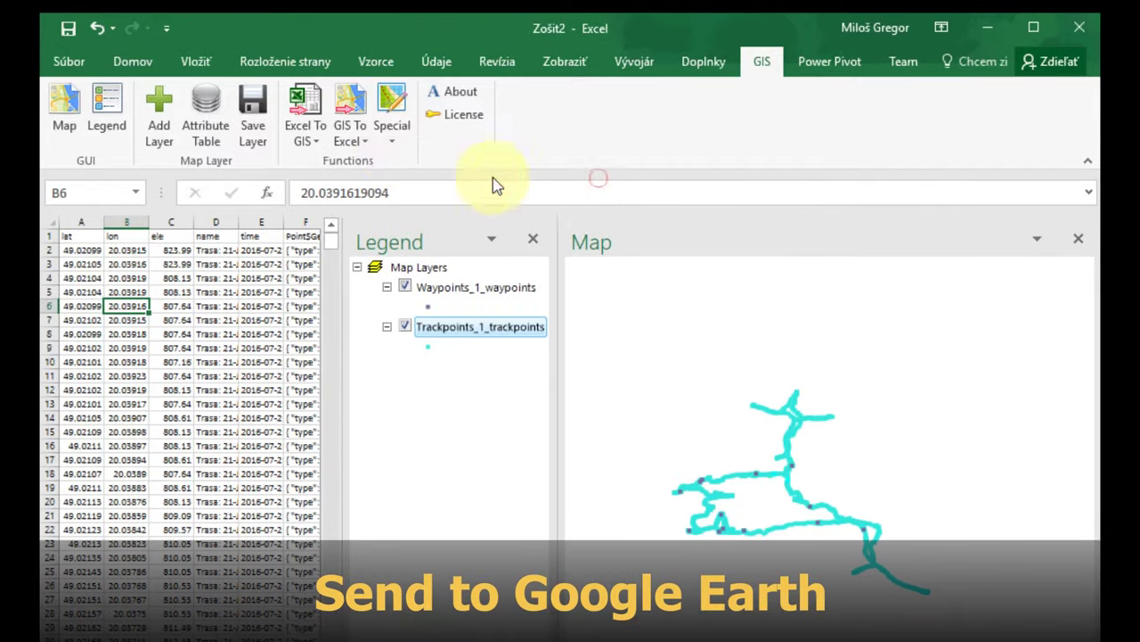
pyautogui.click(395, 154)
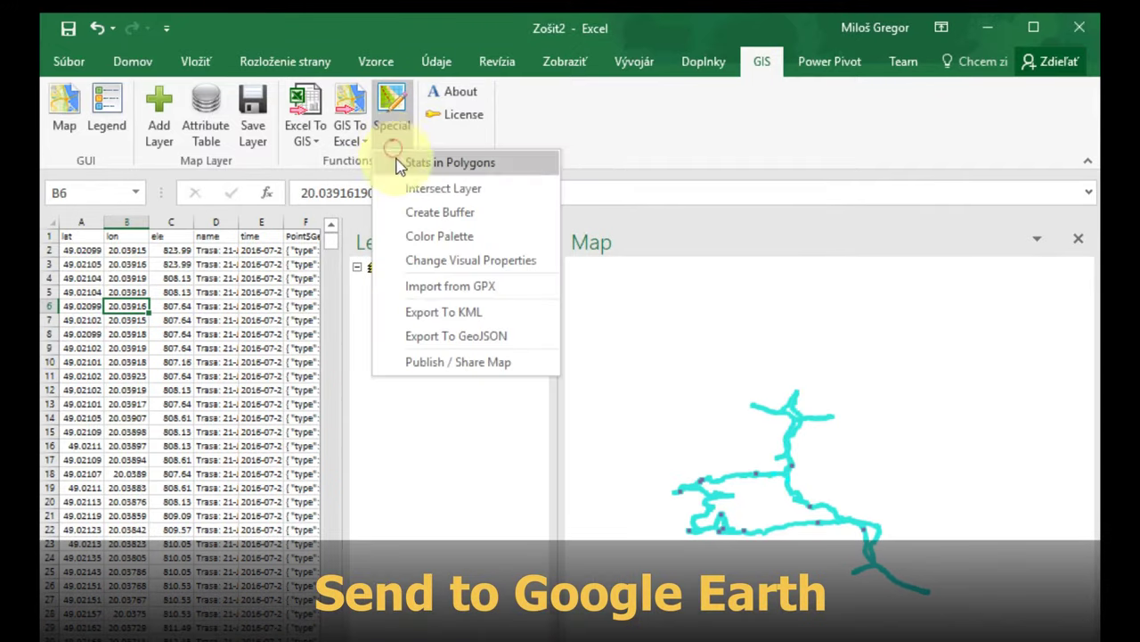
pyautogui.click(422, 313)
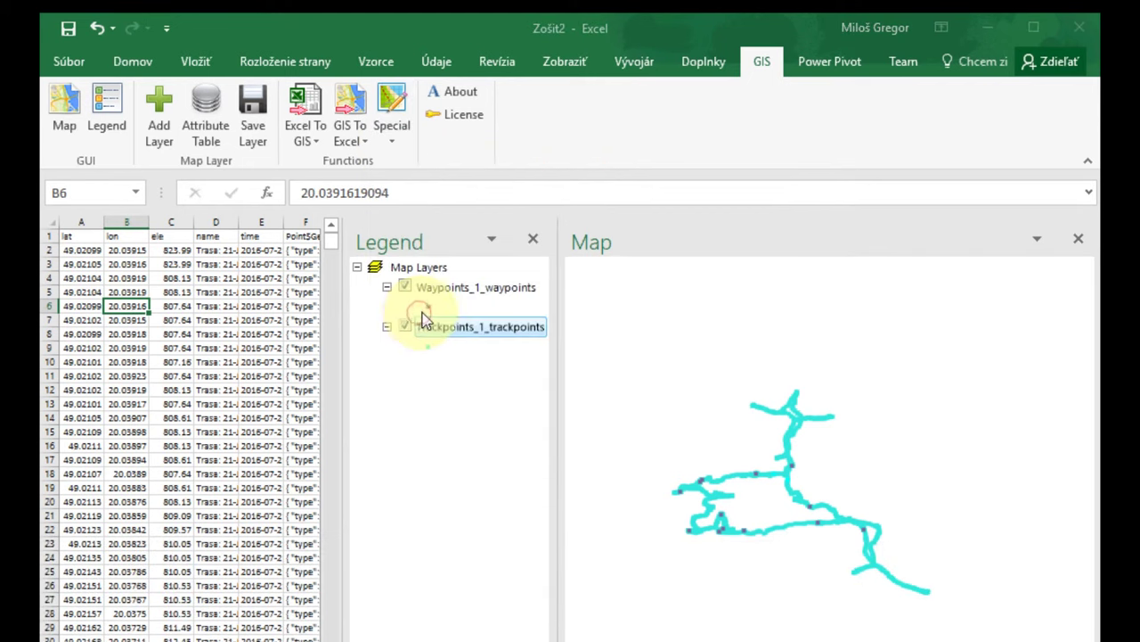
pyautogui.click(656, 319)
pyautogui.click(634, 352)
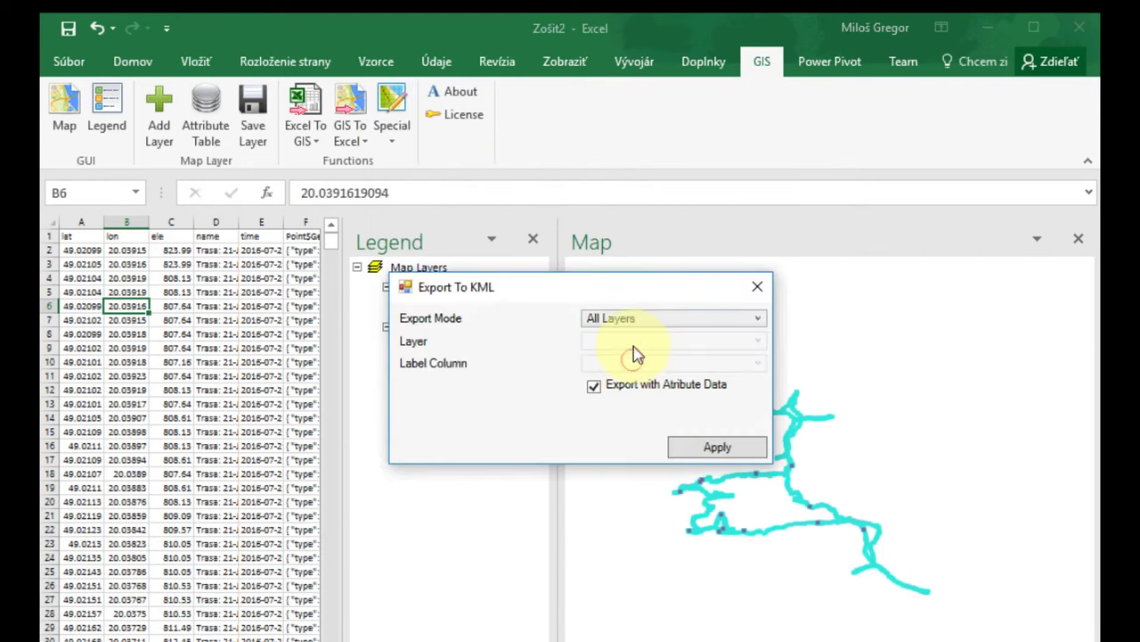
pyautogui.click(708, 457)
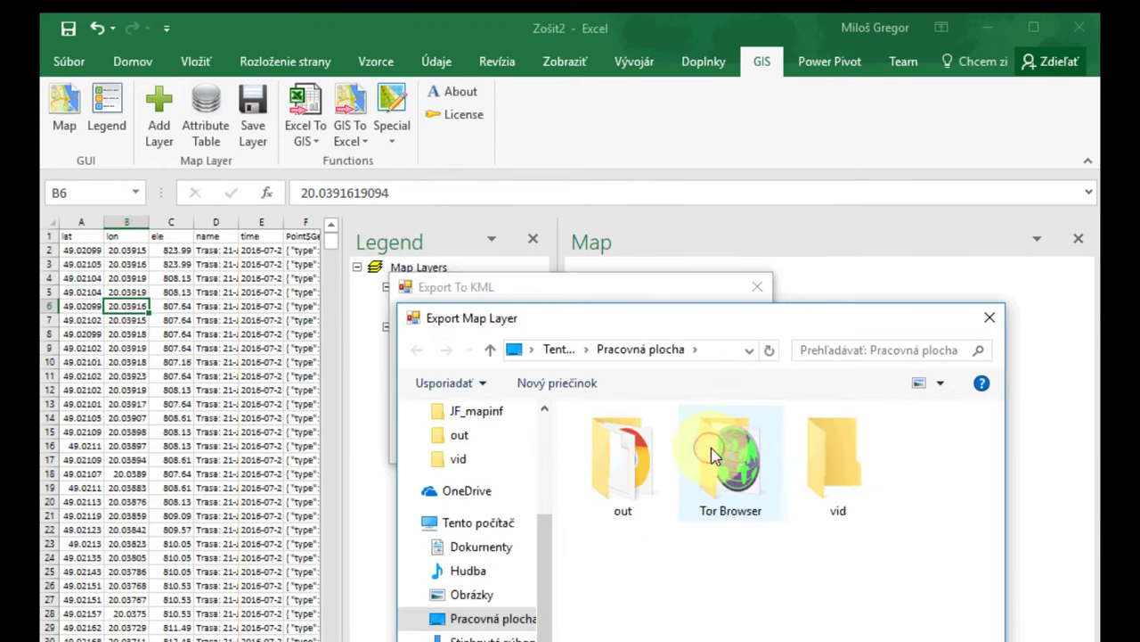
pyautogui.press('Return')
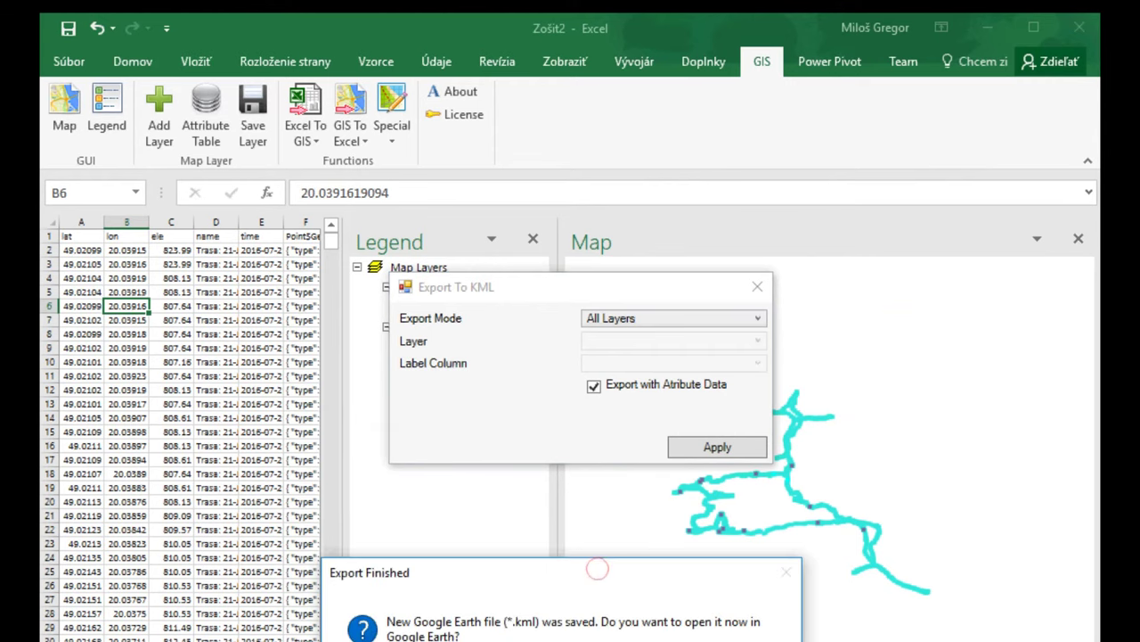
pyautogui.press('Return')
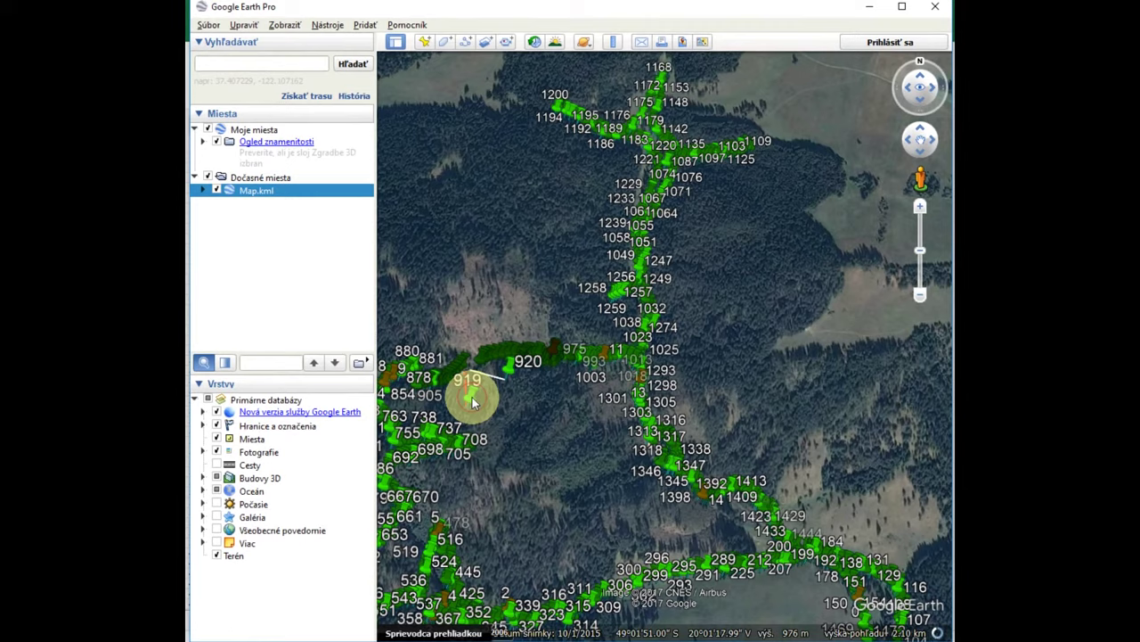
# - Inspect placemark 919, zoom in on the track and expand the overlapping placemarks near 1008
pyautogui.click(474, 396)
pyautogui.click(629, 279)
pyautogui.doubleClick(612, 347)
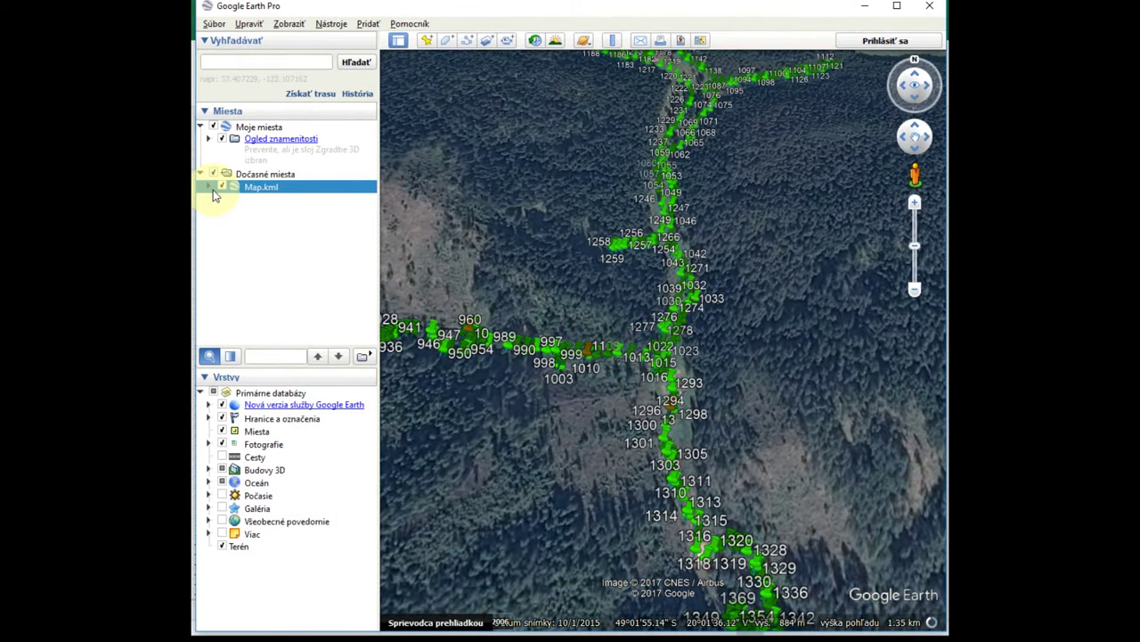
pyautogui.click(588, 351)
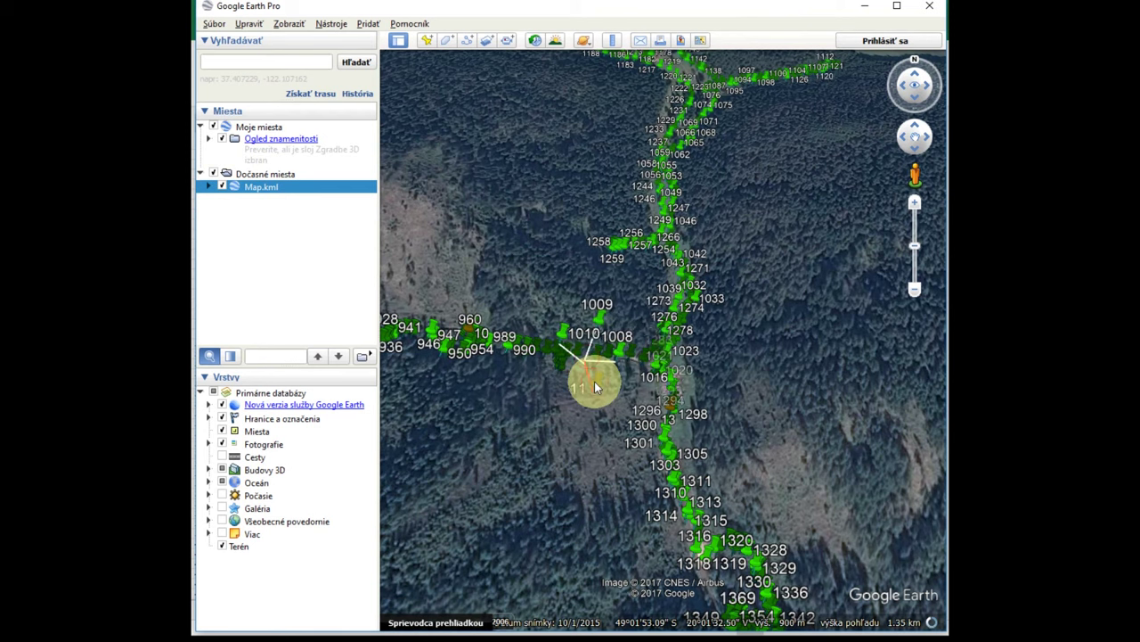
# - Check placemark 11's attributes, tilt the view, then quit Google Earth discarding places
pyautogui.click(592, 379)
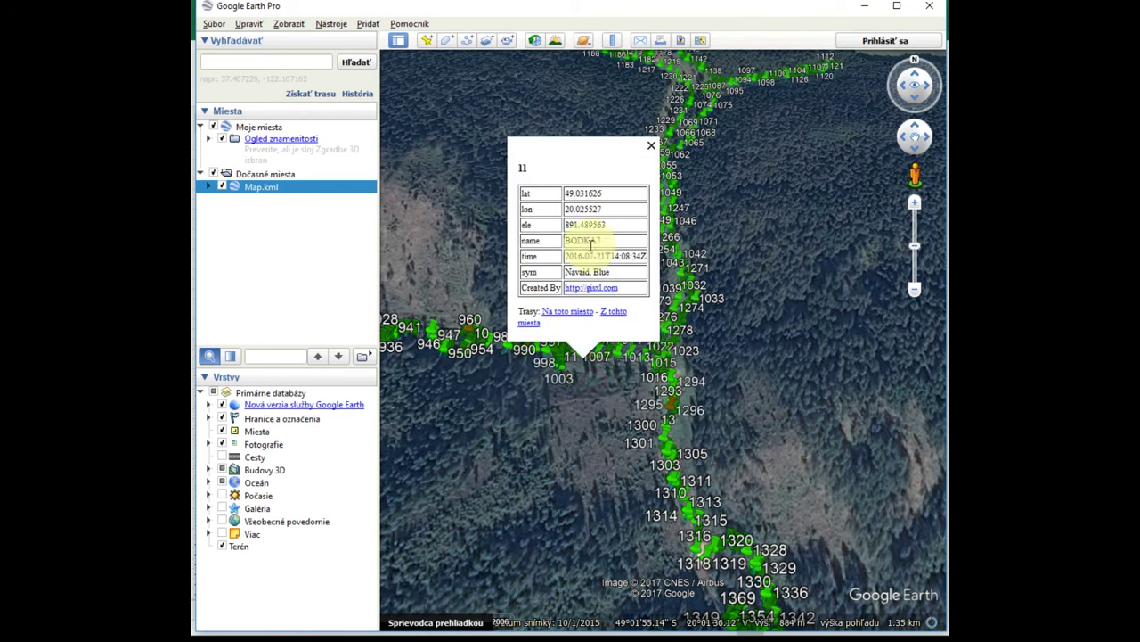
pyautogui.click(649, 147)
pyautogui.moveTo(564, 243)
pyautogui.mouseDown()
pyautogui.moveTo(524, 404)
pyautogui.moveTo(452, 410)
pyautogui.moveTo(667, 476)
pyautogui.moveTo(797, 618)
pyautogui.moveTo(657, 311)
pyautogui.moveTo(561, 348)
pyautogui.moveTo(529, 262)
pyautogui.moveTo(528, 210)
pyautogui.moveTo(537, 300)
pyautogui.moveTo(636, 374)
pyautogui.moveTo(596, 401)
pyautogui.moveTo(535, 413)
pyautogui.mouseUp()
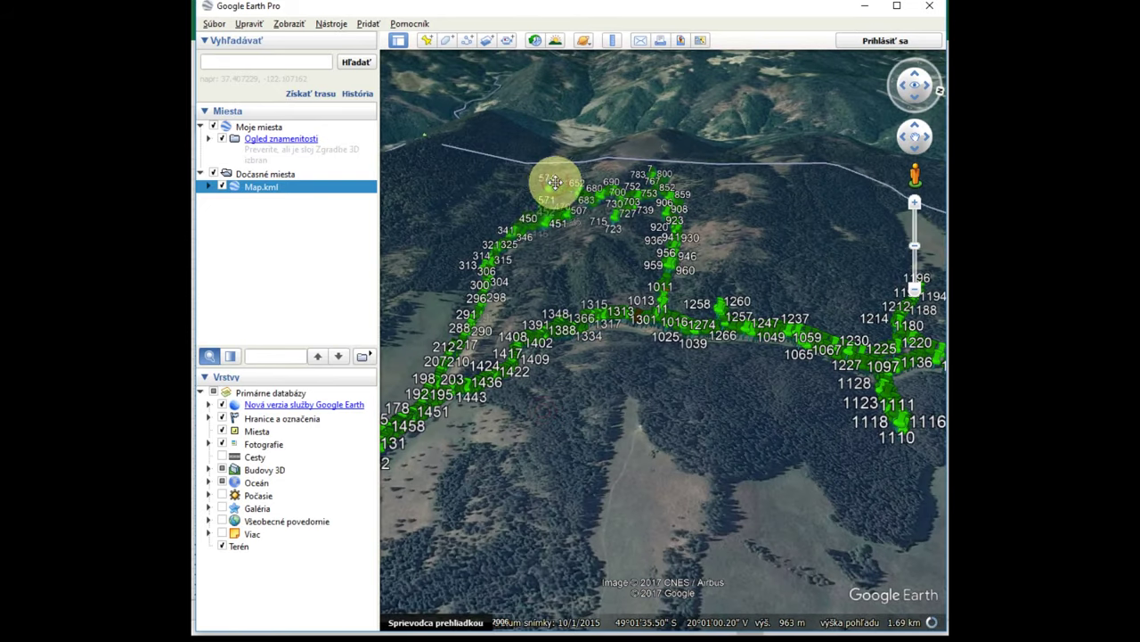
pyautogui.click(929, 7)
pyautogui.click(628, 342)
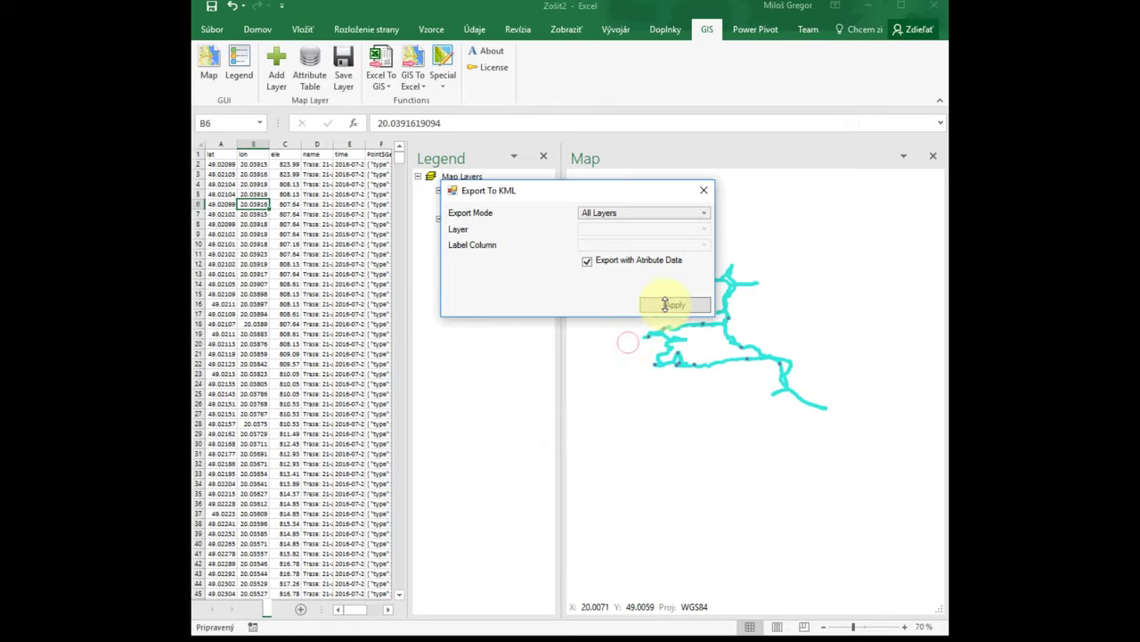
# - Export the Trackpoints_1_trackpoints layer to GeoJSON via Special > Export To GeoJSON
pyautogui.click(701, 193)
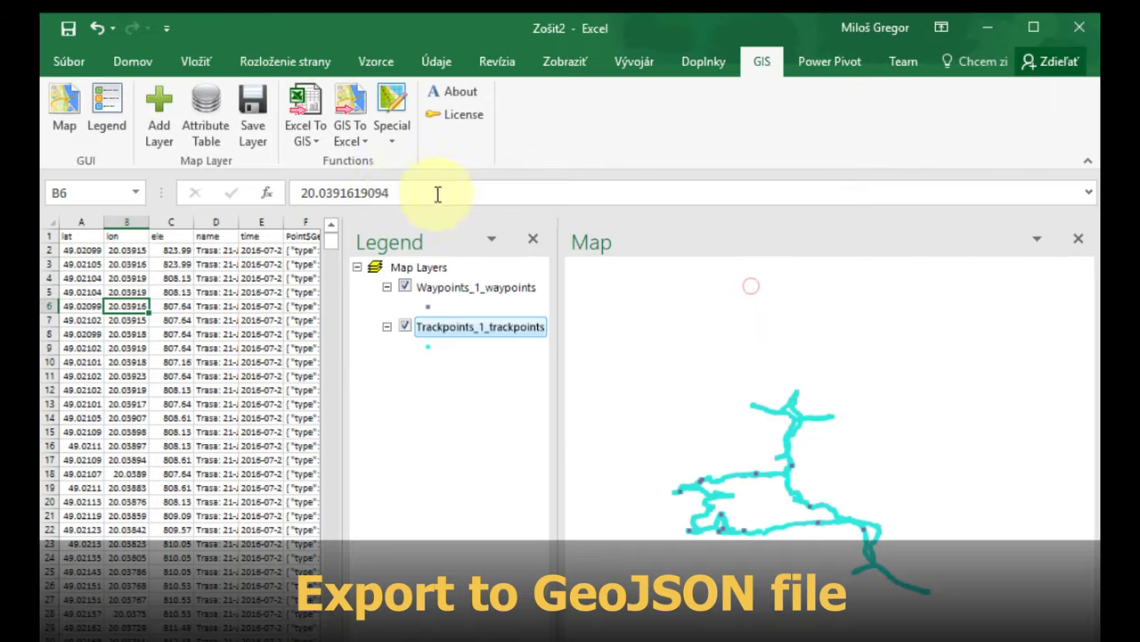
pyautogui.click(392, 140)
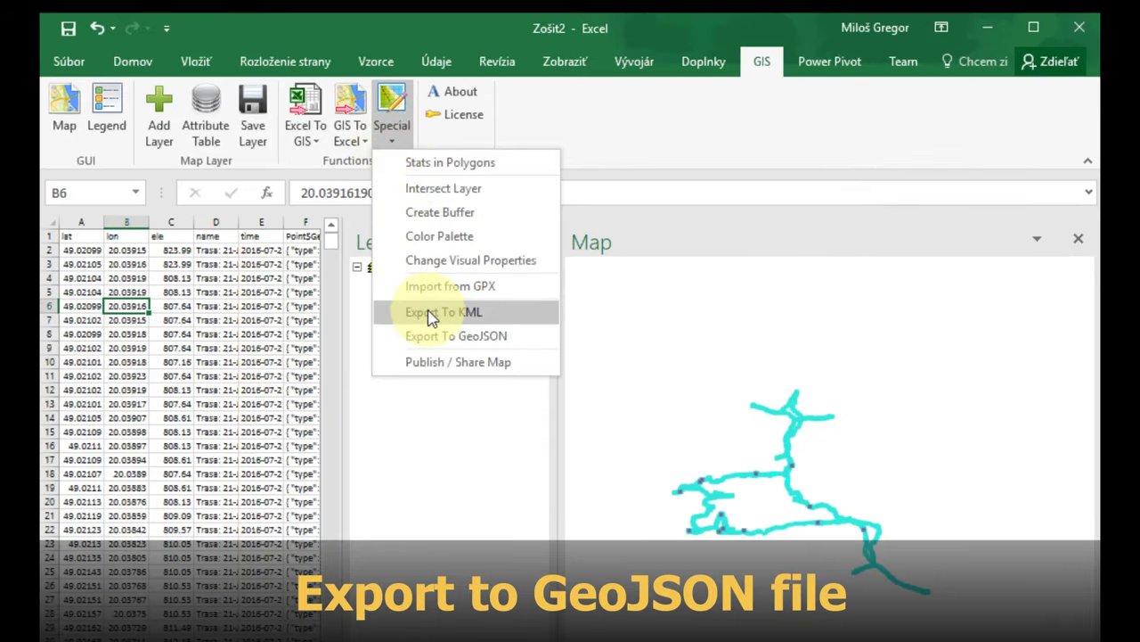
pyautogui.click(438, 335)
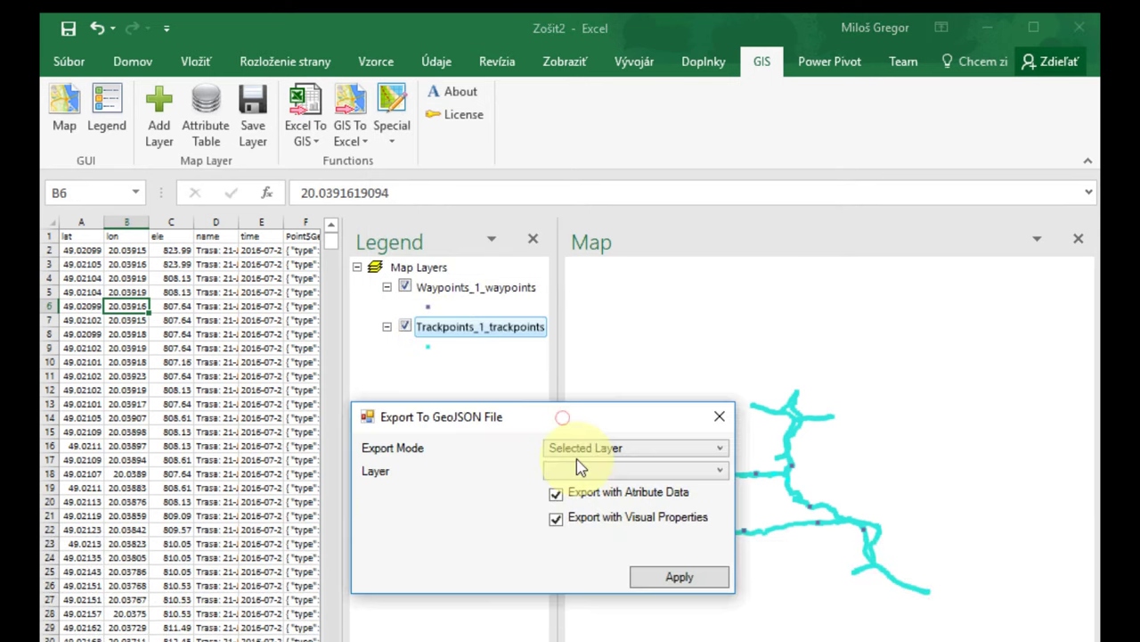
pyautogui.click(603, 475)
pyautogui.click(608, 489)
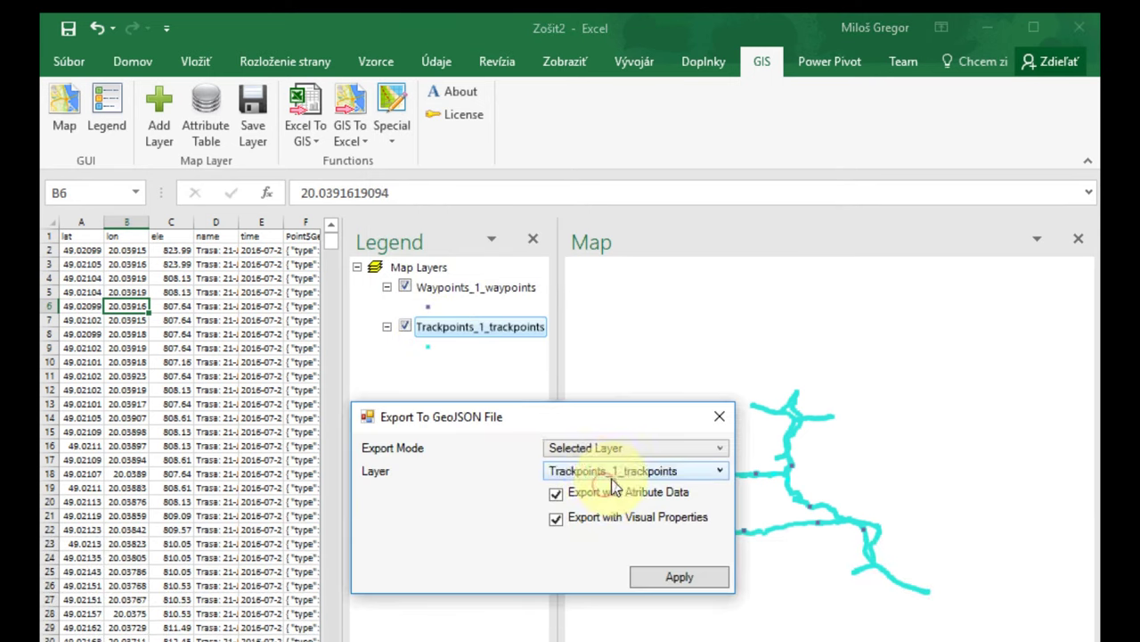
pyautogui.click(658, 595)
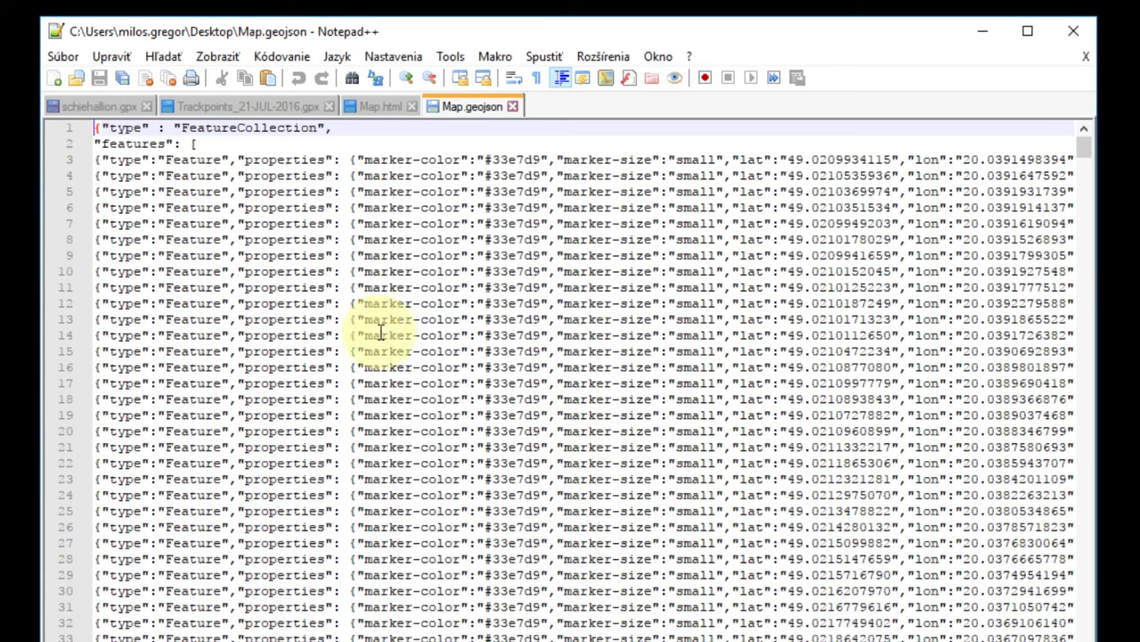
pyautogui.click(190, 210)
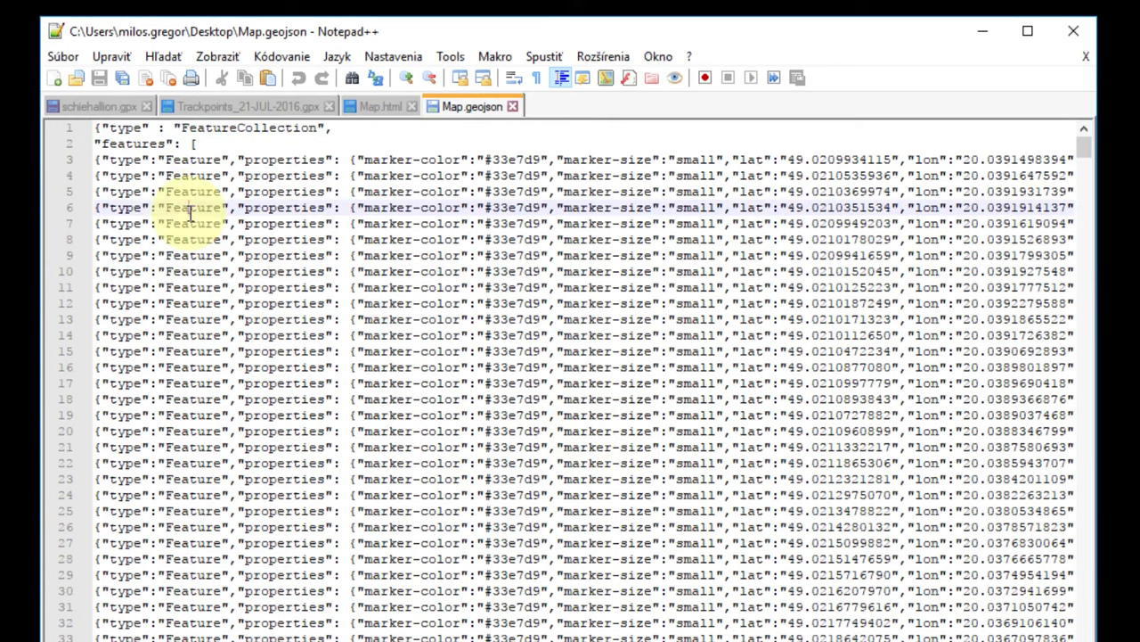
pyautogui.scroll(-5, 174, 207)
pyautogui.scroll(-5, 305, 279)
pyautogui.keyDown('ctrl'); pyautogui.scroll(-10, 318, 281); pyautogui.keyUp('ctrl')
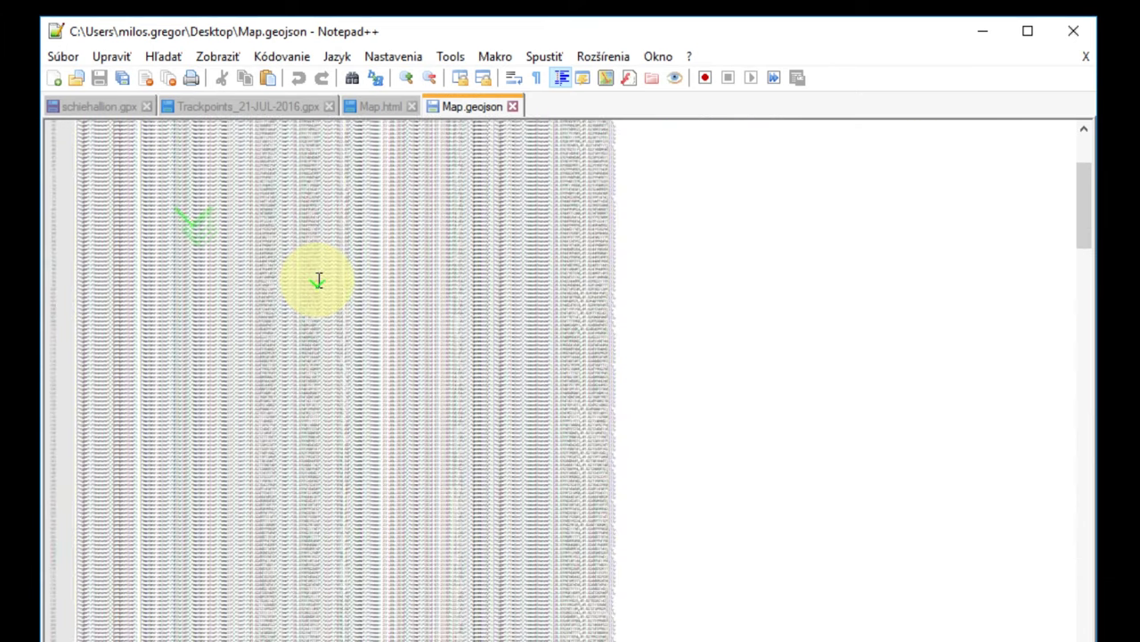
pyautogui.keyDown('ctrl'); pyautogui.scroll(5, 318, 282); pyautogui.keyUp('ctrl')
pyautogui.keyDown('ctrl'); pyautogui.scroll(3, 318, 283); pyautogui.keyUp('ctrl')
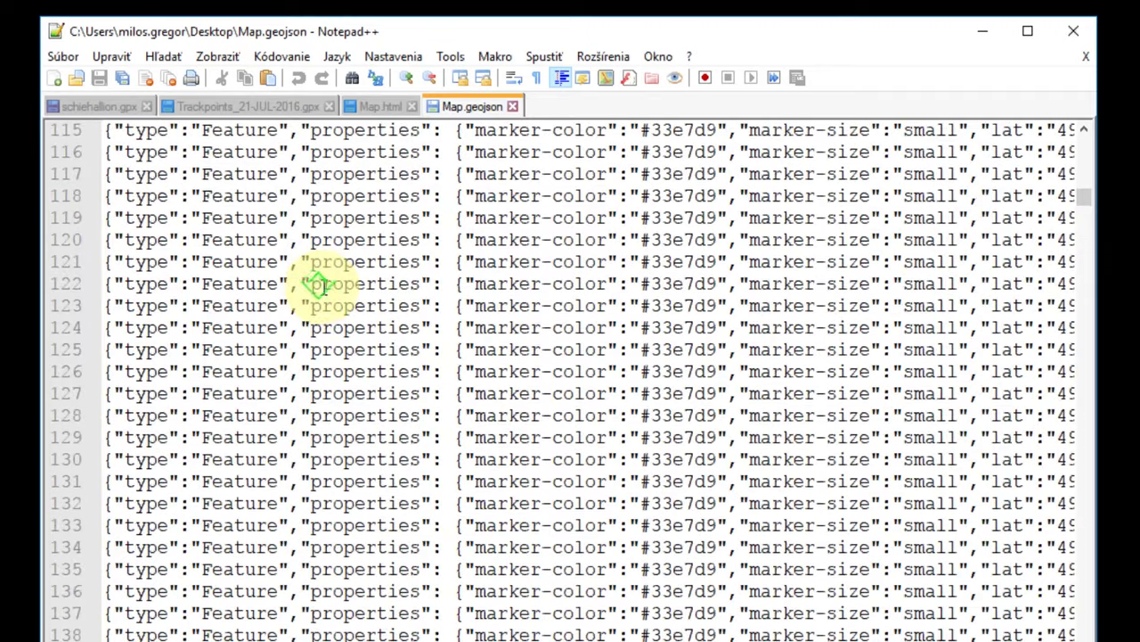
pyautogui.keyDown('ctrl'); pyautogui.scroll(-3, 324, 285); pyautogui.keyUp('ctrl')
pyautogui.click(323, 290)
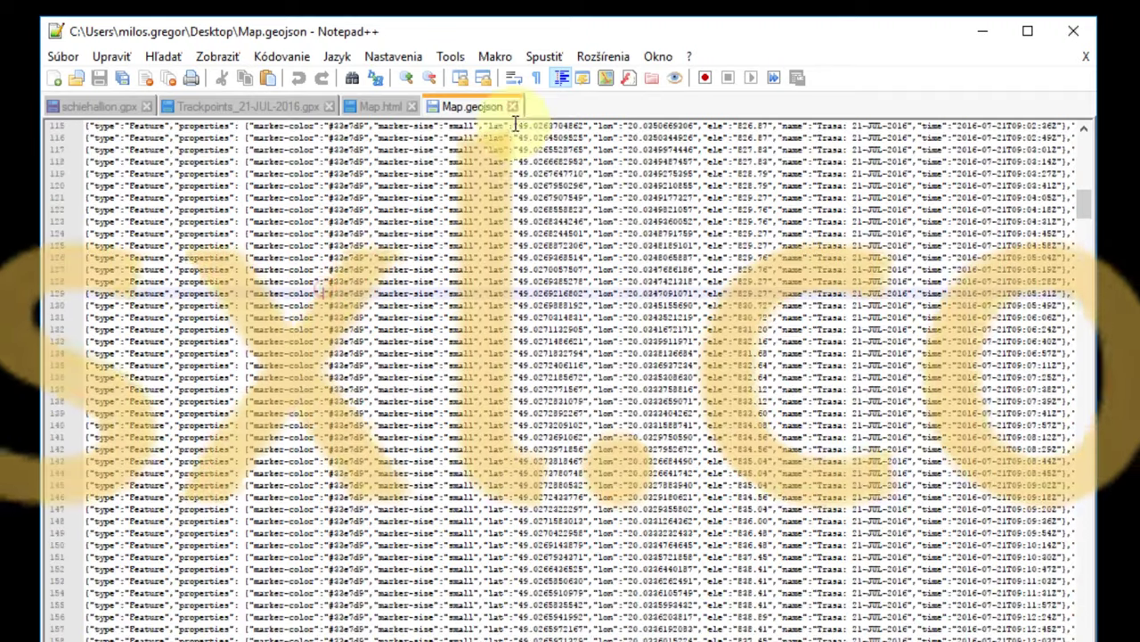